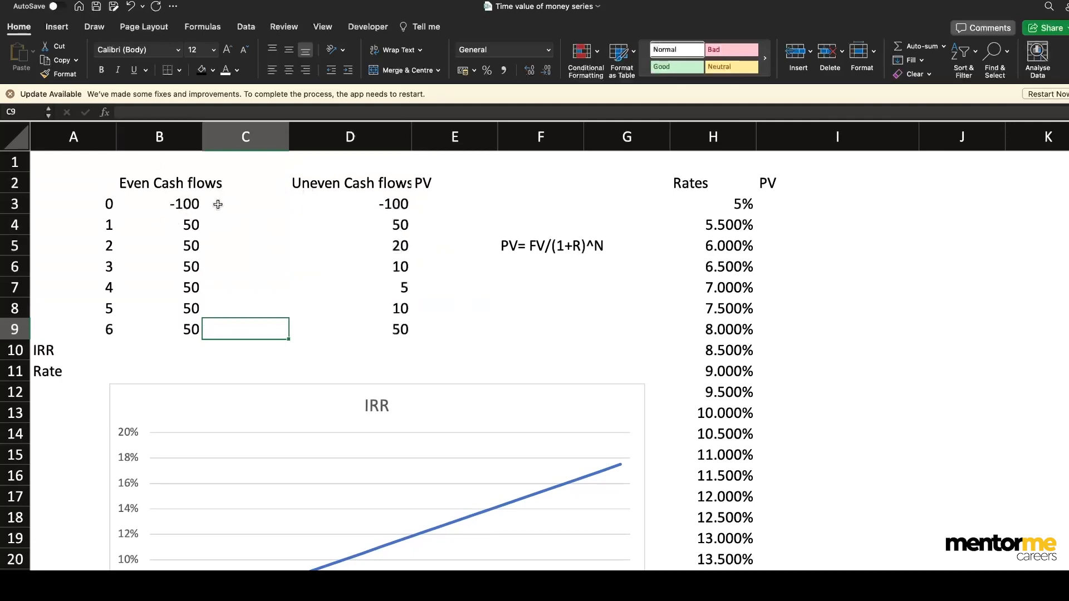
# Review the even and uneven cash flow columns and the present value formula note in F5
pyautogui.moveTo(173, 204); pyautogui.dragTo(162, 328)
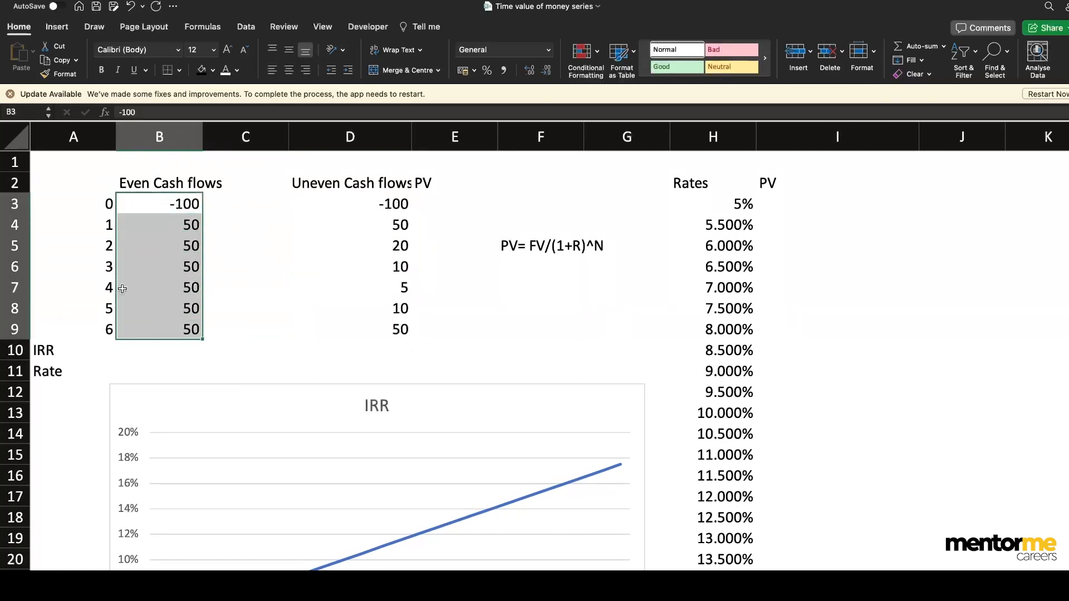
pyautogui.click(108, 202)
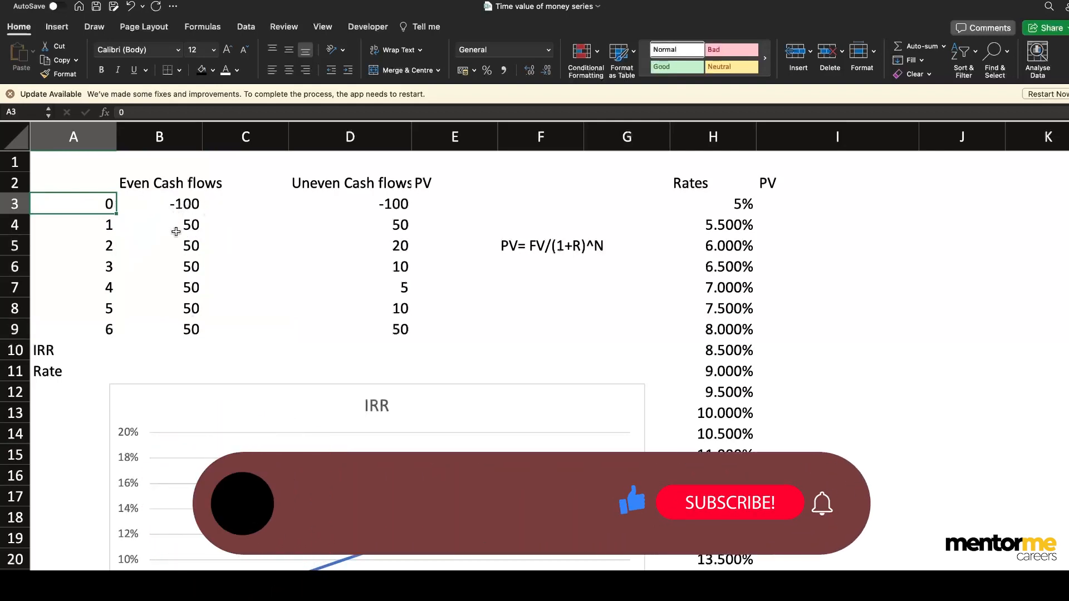
pyautogui.moveTo(176, 232); pyautogui.dragTo(174, 325)
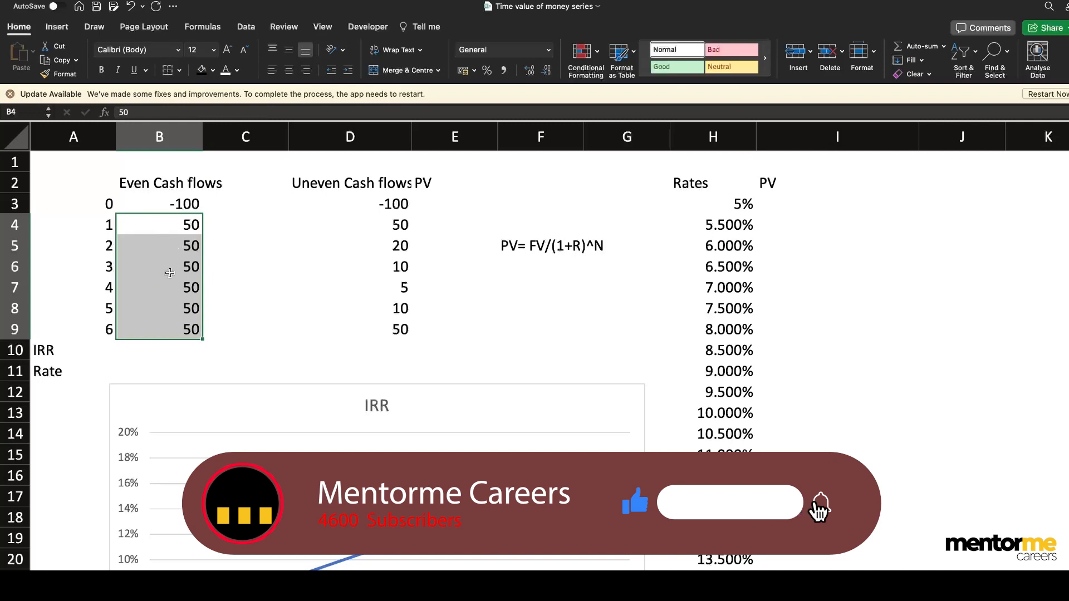
pyautogui.click(335, 183)
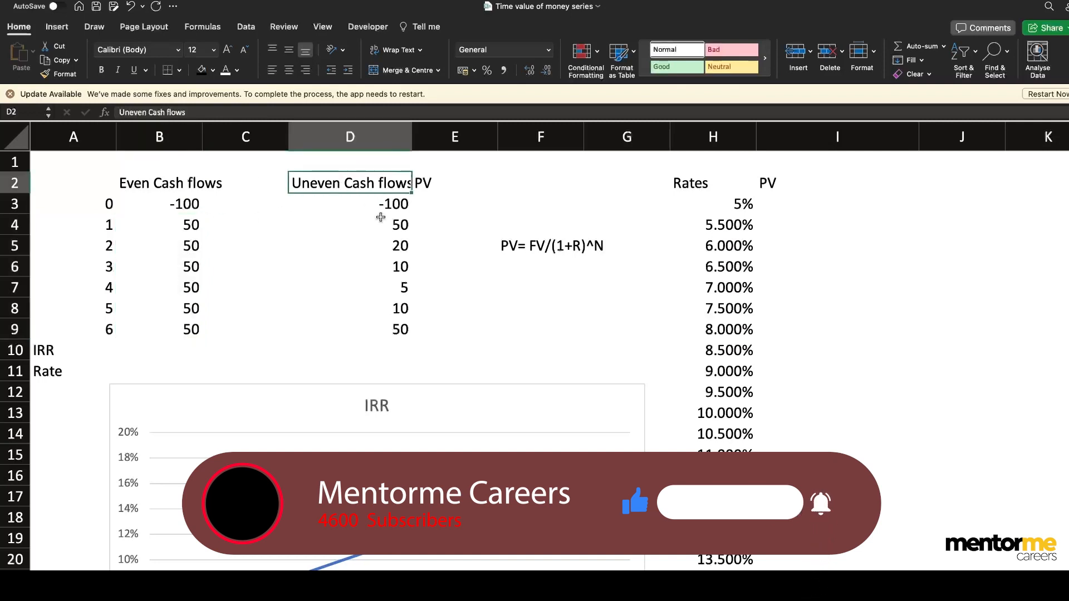
pyautogui.moveTo(391, 207); pyautogui.dragTo(380, 328)
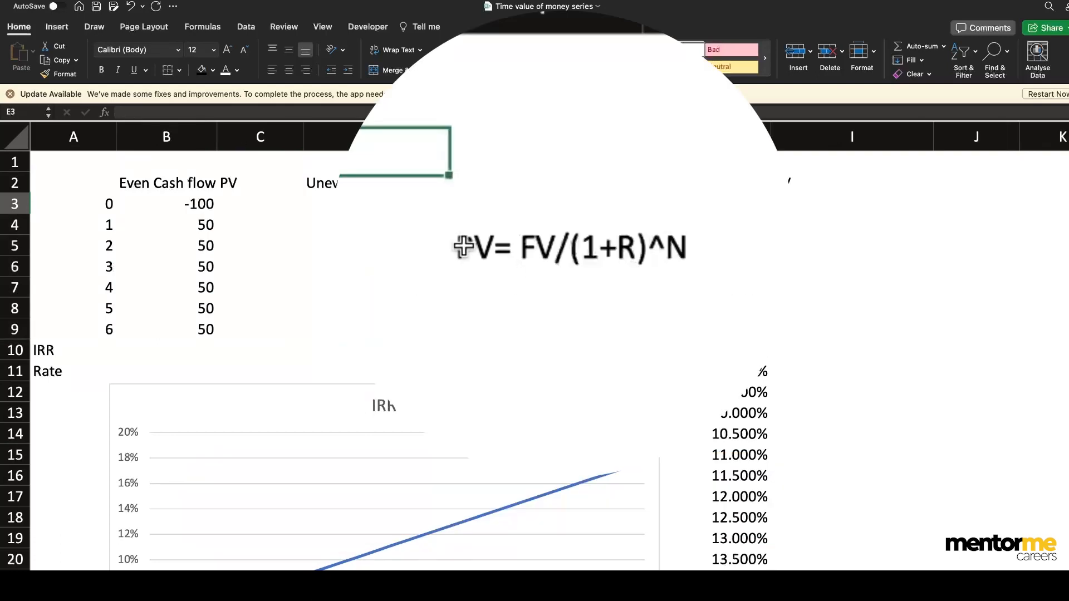
pyautogui.click(488, 257)
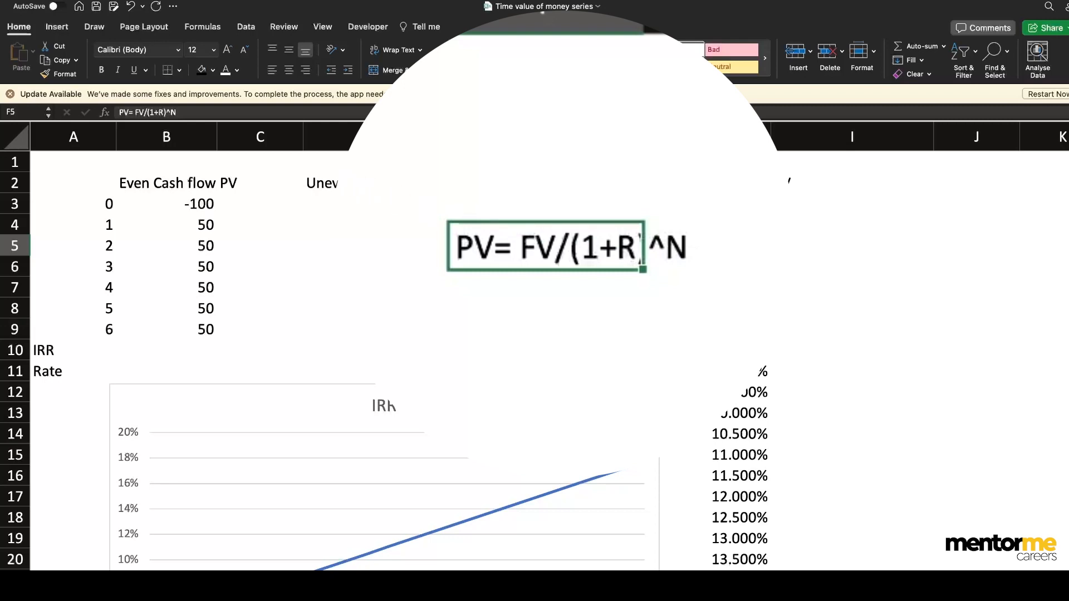
# Add the label Discount in D1 and enter a 12% rate beside it in E1
pyautogui.click(395, 152)
pyautogui.press('Up')
pyautogui.press('Up')
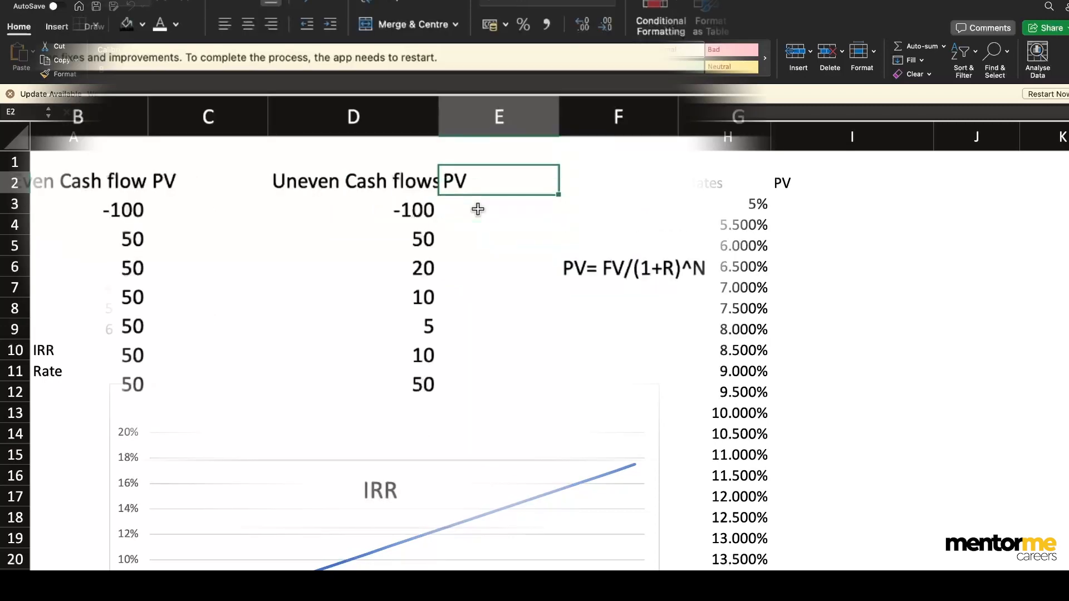
pyautogui.press('Left')
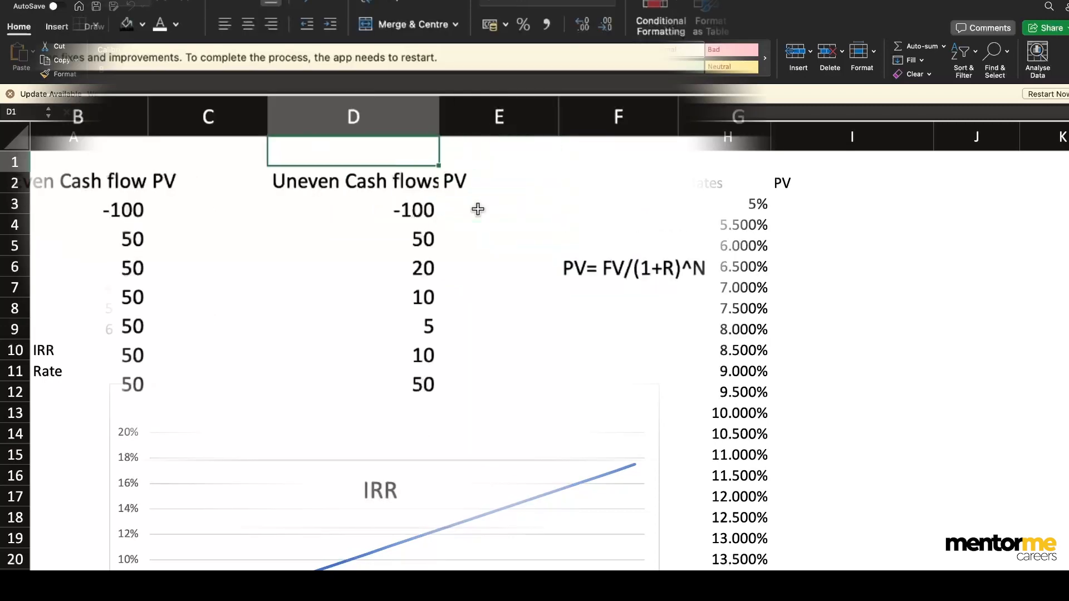
pyautogui.write('Discount')
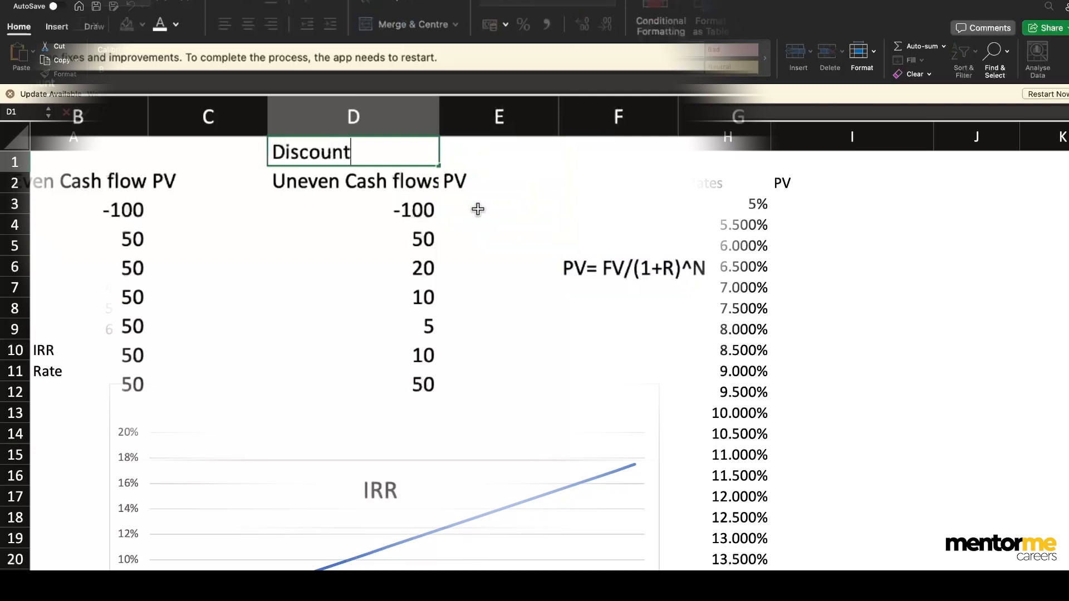
pyautogui.press('Return')
pyautogui.press('Up')
pyautogui.press('Right')
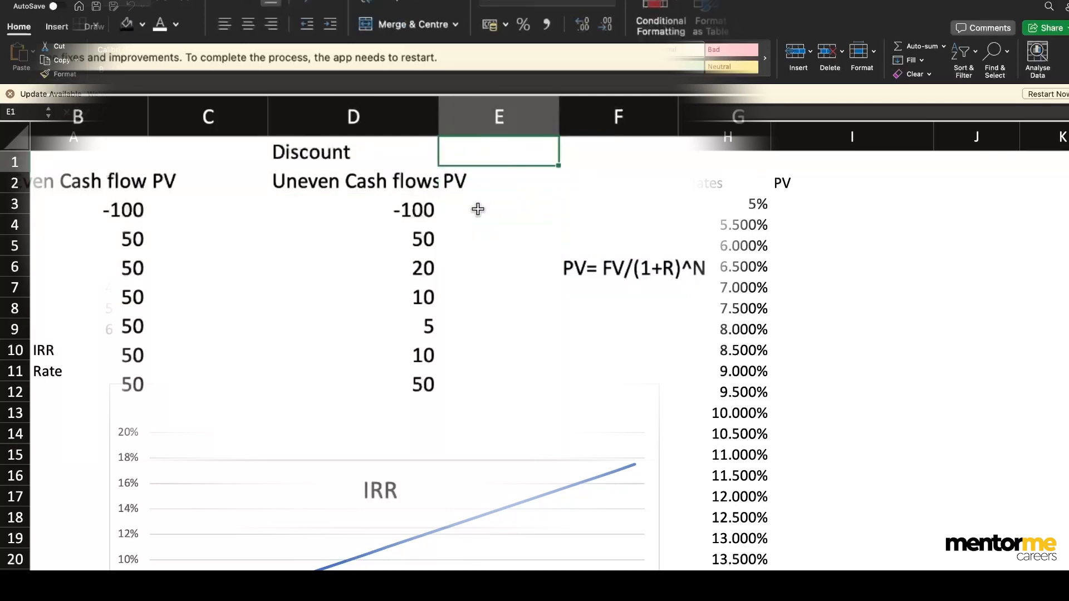
pyautogui.write('12%')
pyautogui.press('Return')
# Link the period 0 present value in E3 to the uneven cash flow with =D3
pyautogui.click(479, 213)
pyautogui.write('=')
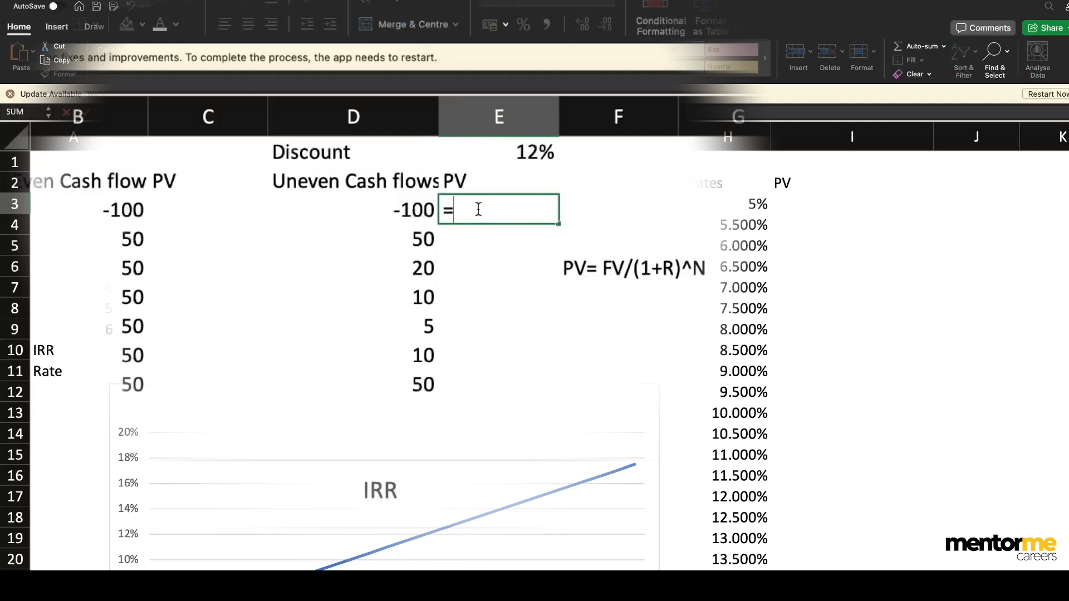
pyautogui.press('Escape')
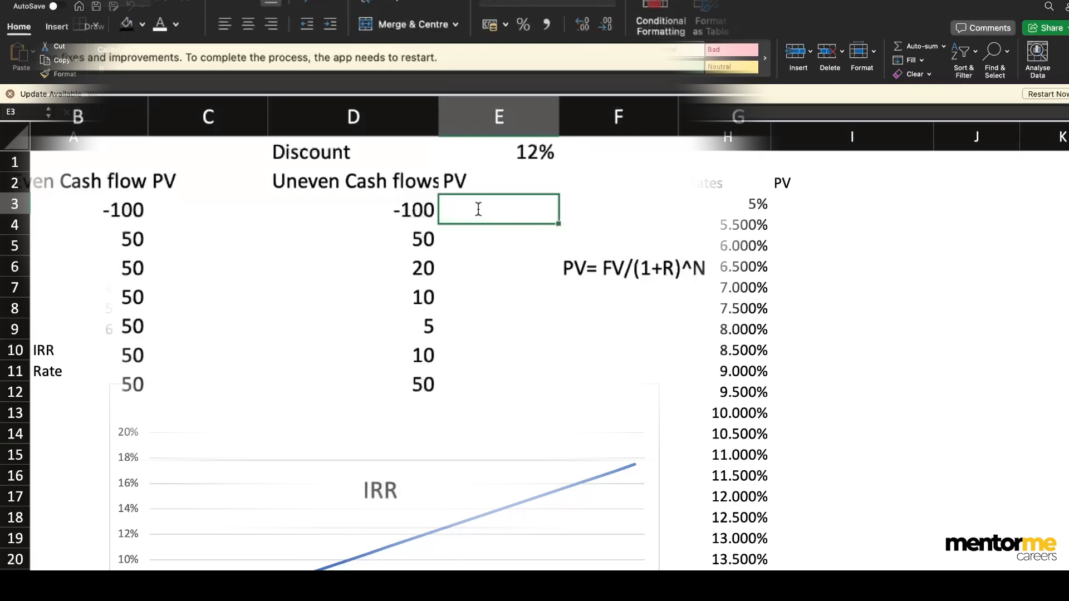
pyautogui.write('=')
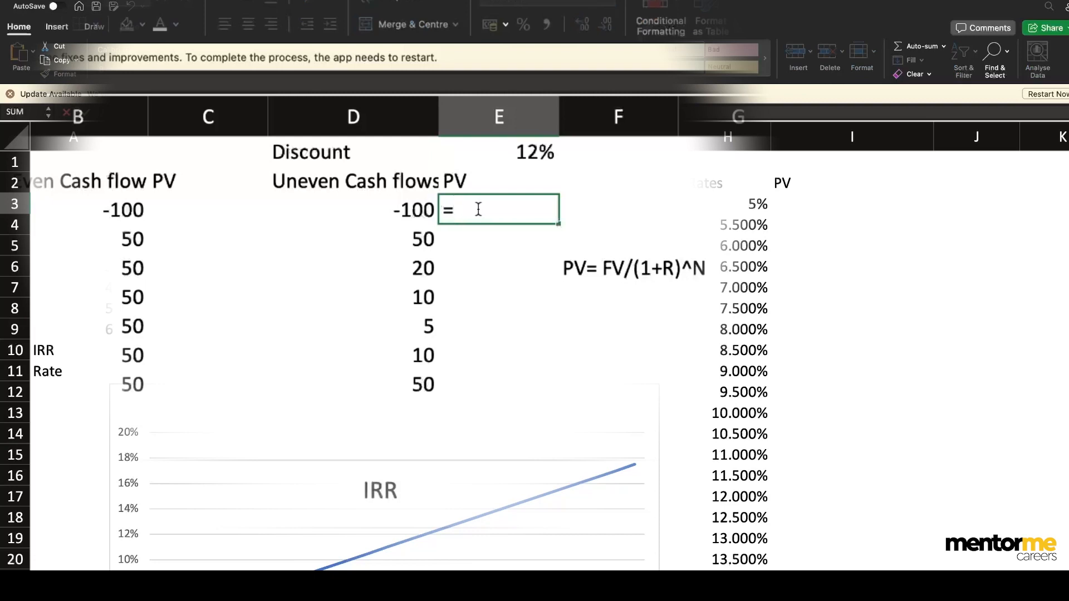
pyautogui.press('Left')
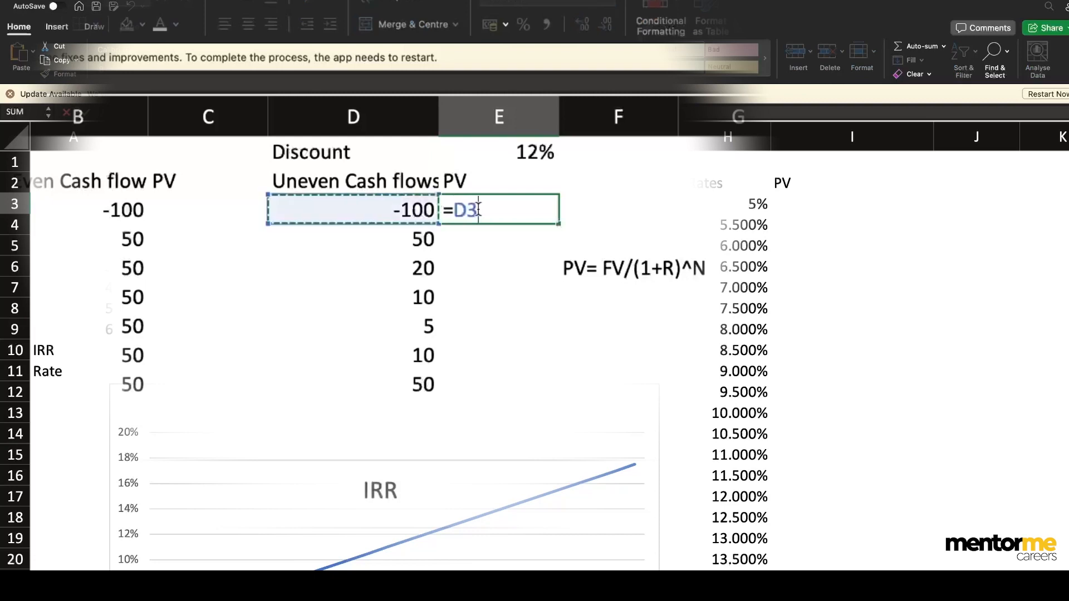
pyautogui.press('Return')
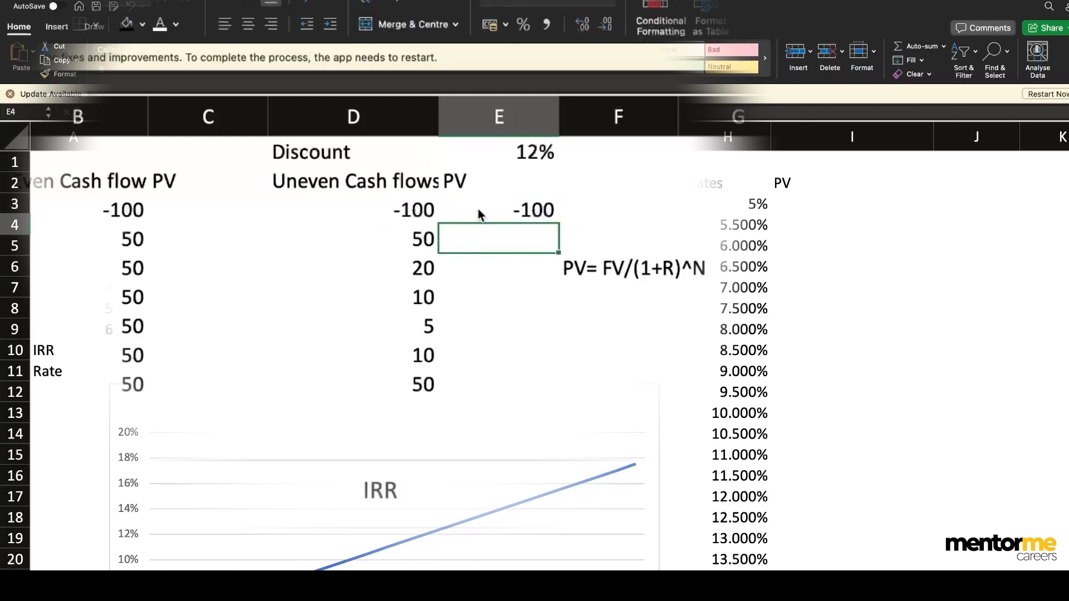
# Calculate the period 1 present value in E4 with =D4/(1+$E$1)^A4, keeping the discount rate reference absolute
pyautogui.click(480, 215)
pyautogui.press('Down')
pyautogui.write('=')
pyautogui.press('Left')
pyautogui.write('/(1+')
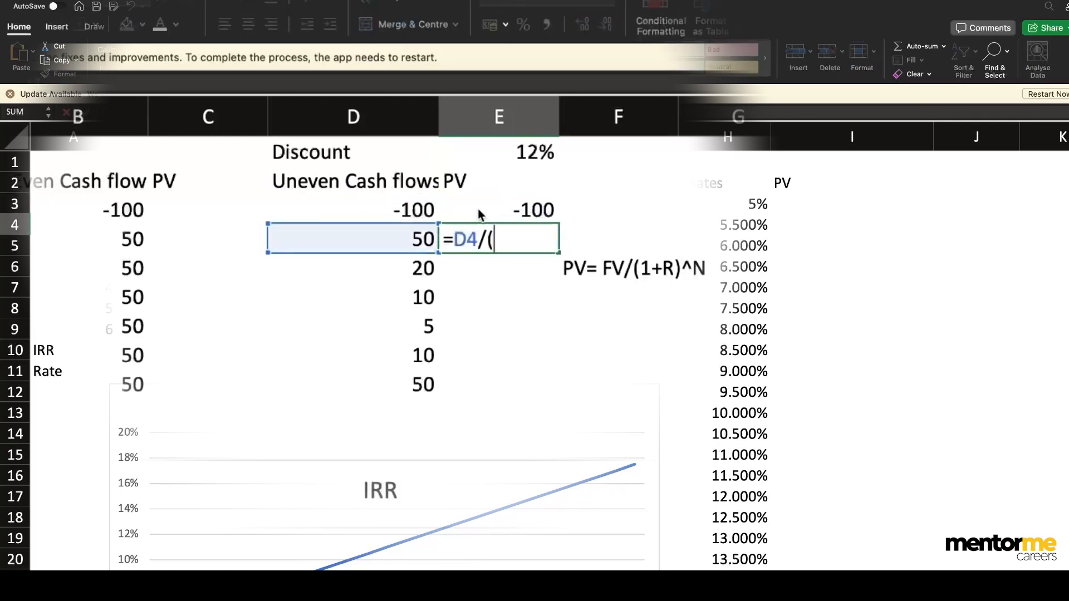
pyautogui.press('Up')
pyautogui.press('Up')
pyautogui.press('Up')
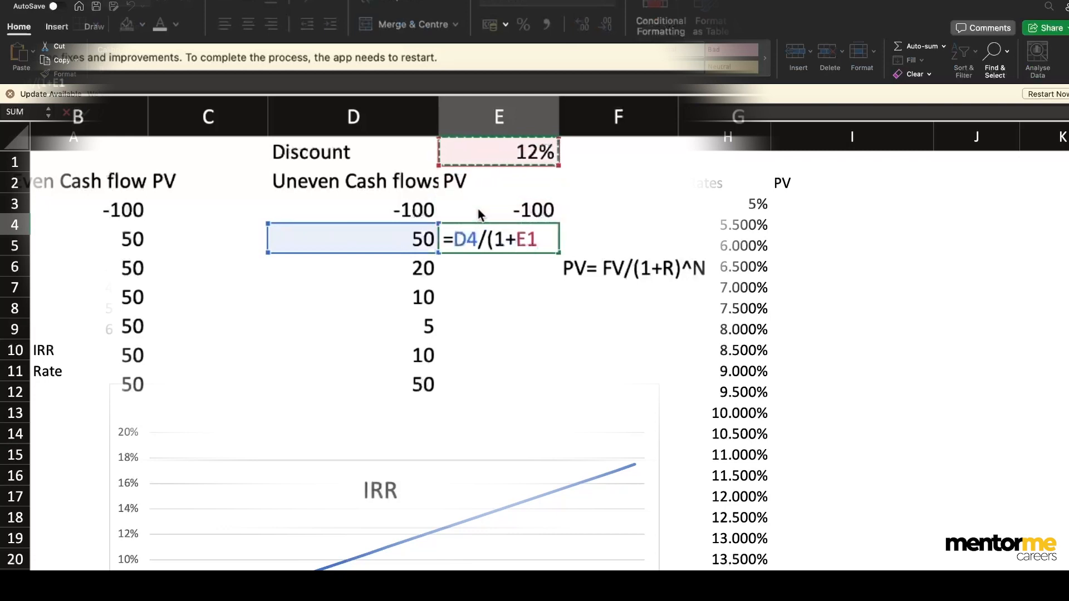
pyautogui.press('F4')
pyautogui.write(')^')
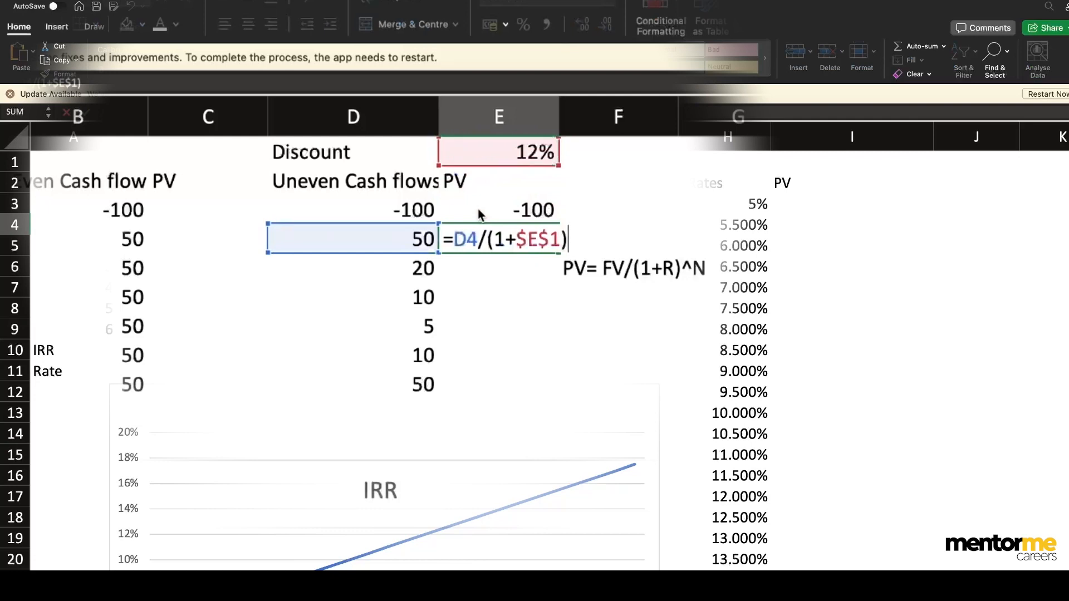
pyautogui.press('Left')
pyautogui.press('Left')
pyautogui.press('Left')
pyautogui.press('Left')
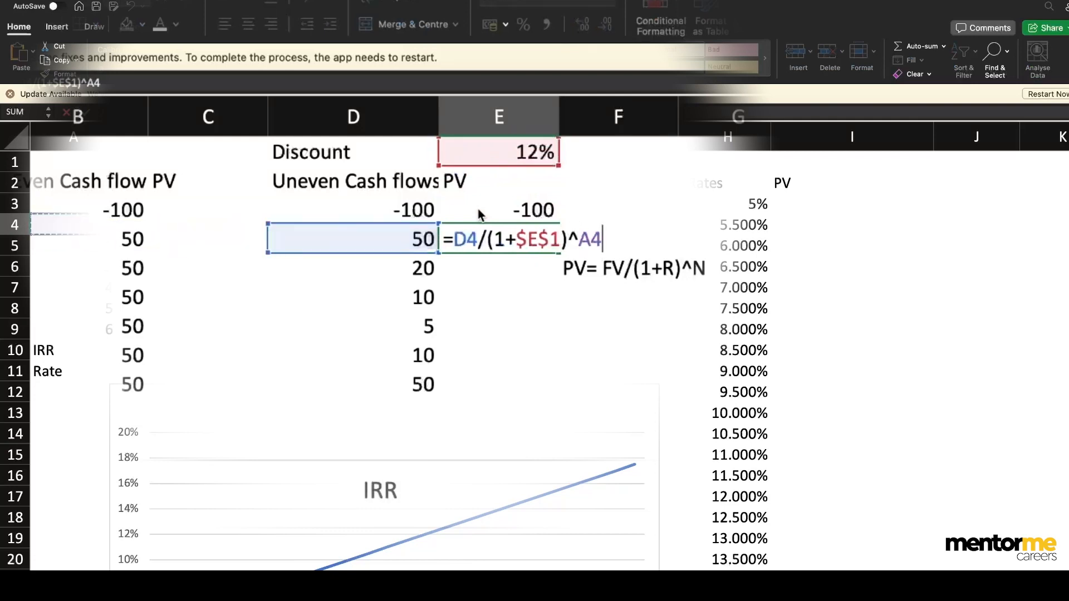
pyautogui.press('Return')
# Copy the present value formula from E4 down through E9 for the remaining uneven cash flows
pyautogui.press('super+c')
pyautogui.hotkey('shift', 'Down')
pyautogui.hotkey('shift', 'Down')
pyautogui.hotkey('shift', 'Down')
pyautogui.hotkey('shift', 'Down')
pyautogui.hotkey('shift', 'Down')
pyautogui.hotkey('shift', 'Down')
pyautogui.hotkey('shift', 'Down')
pyautogui.hotkey('shift', 'Down')
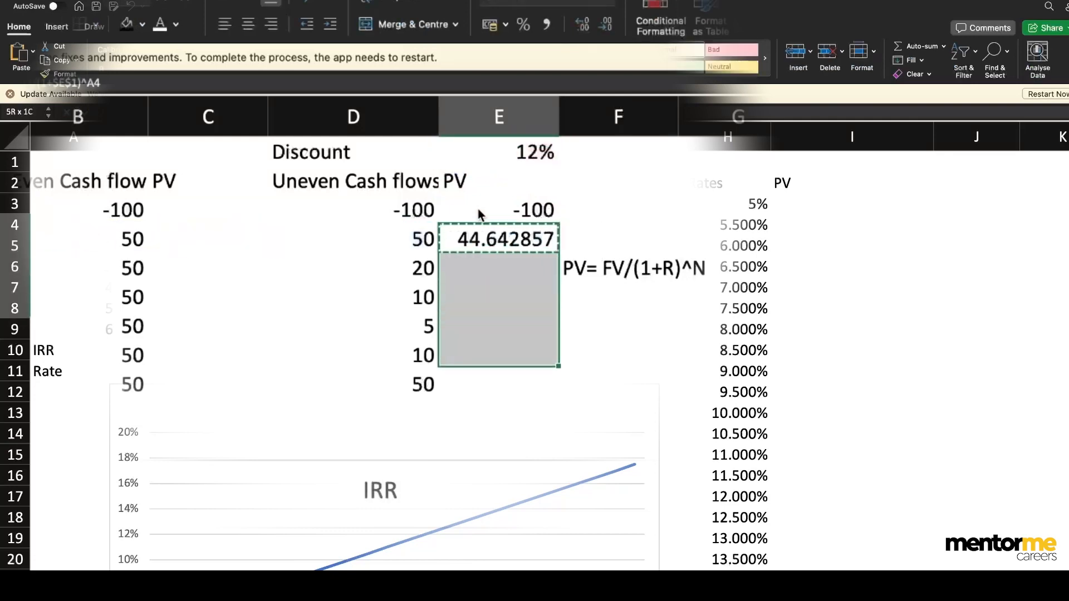
pyautogui.press('super+v')
pyautogui.press('Escape')
pyautogui.press('Down')
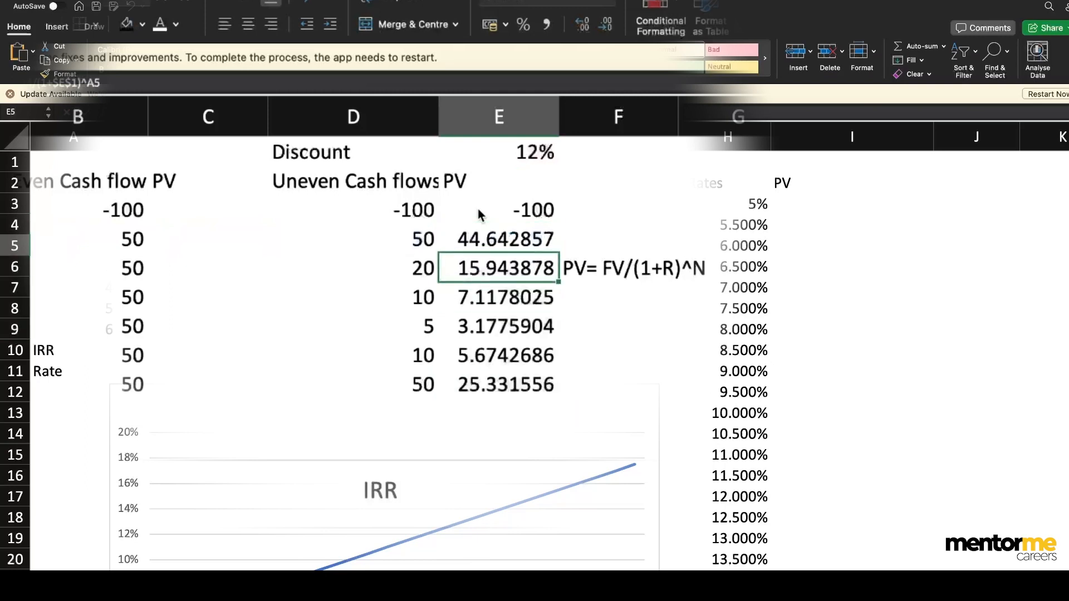
# Examine the formula in E4 and the present values in E3:E9
pyautogui.press('Up')
pyautogui.press('Down')
pyautogui.press('Up')
pyautogui.press('Up')
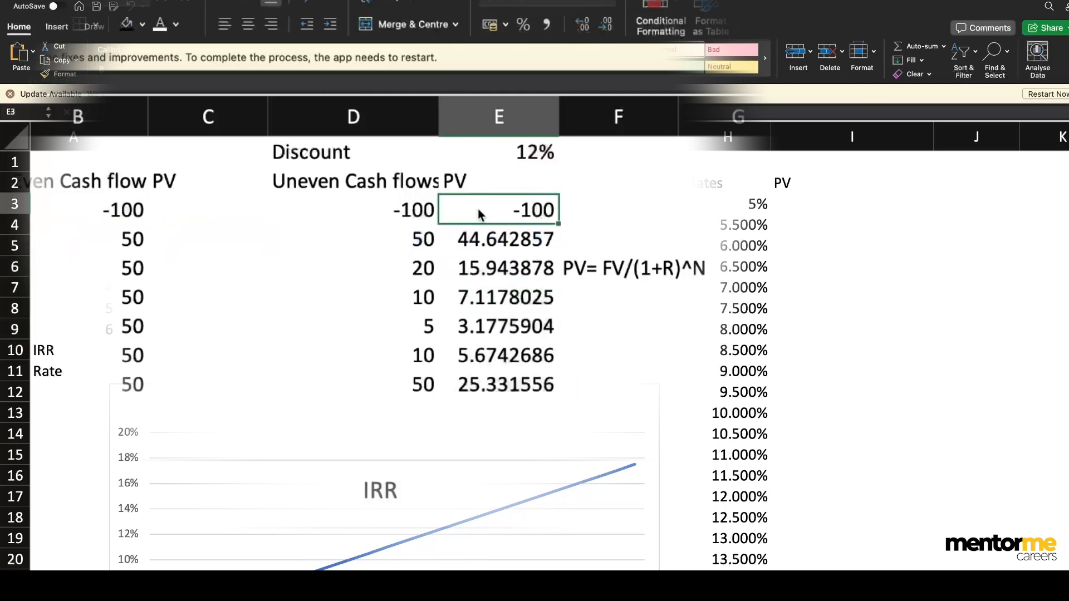
pyautogui.press('Down')
pyautogui.press('Up')
pyautogui.press('Down')
pyautogui.press('F2')
pyautogui.press('Return')
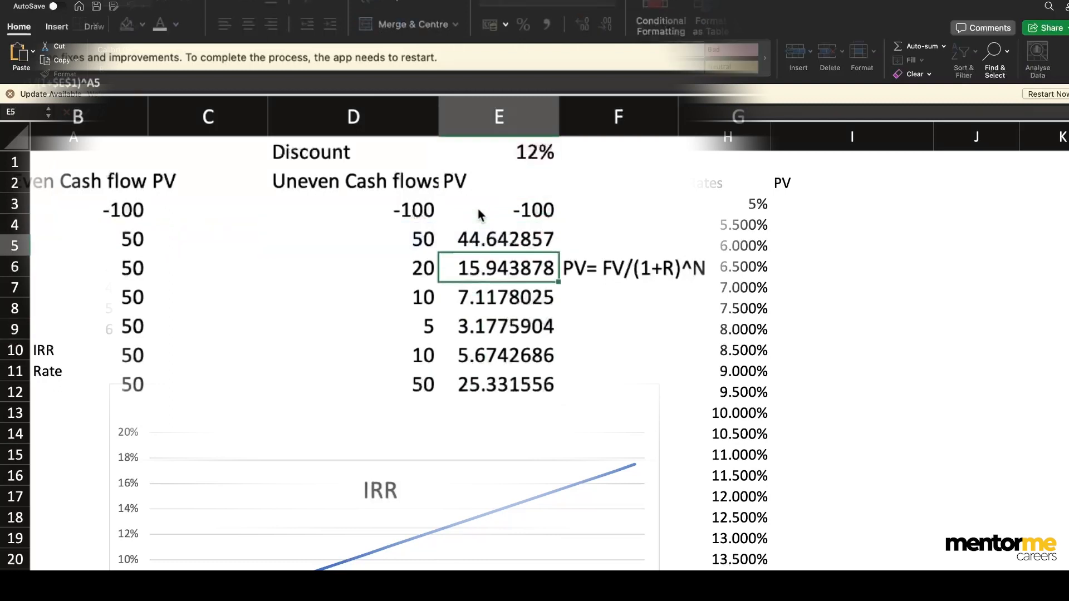
pyautogui.press('Down')
pyautogui.press('Down')
pyautogui.press('Down')
pyautogui.press('Down')
pyautogui.press('Down')
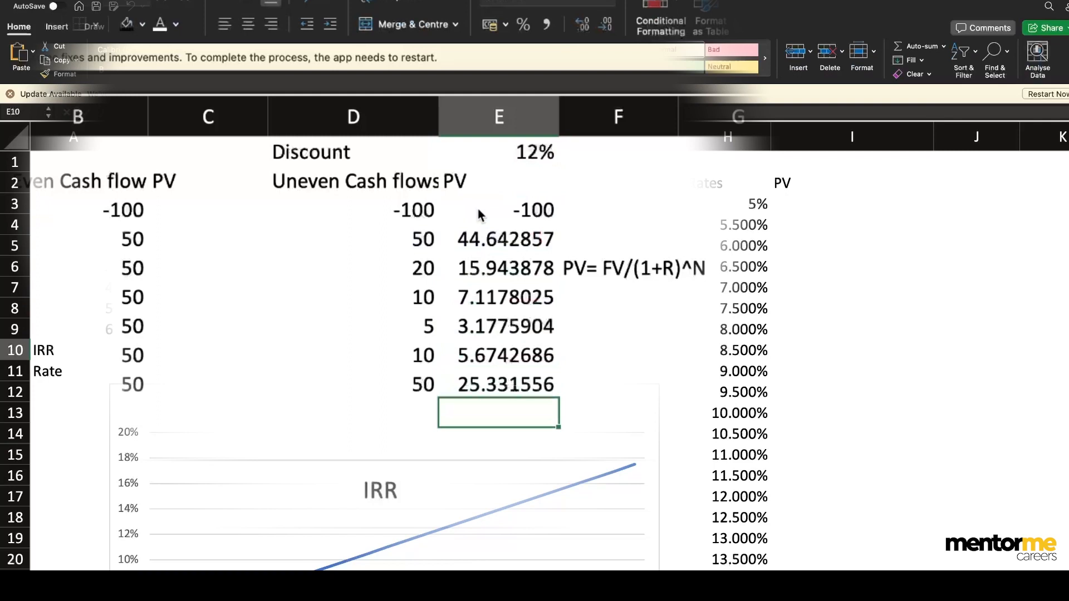
pyautogui.press('Up')
pyautogui.press('Up')
pyautogui.press('Up')
pyautogui.press('Up')
pyautogui.press('Up')
pyautogui.press('Up')
pyautogui.press('Up')
pyautogui.press('Up')
pyautogui.press('Up')
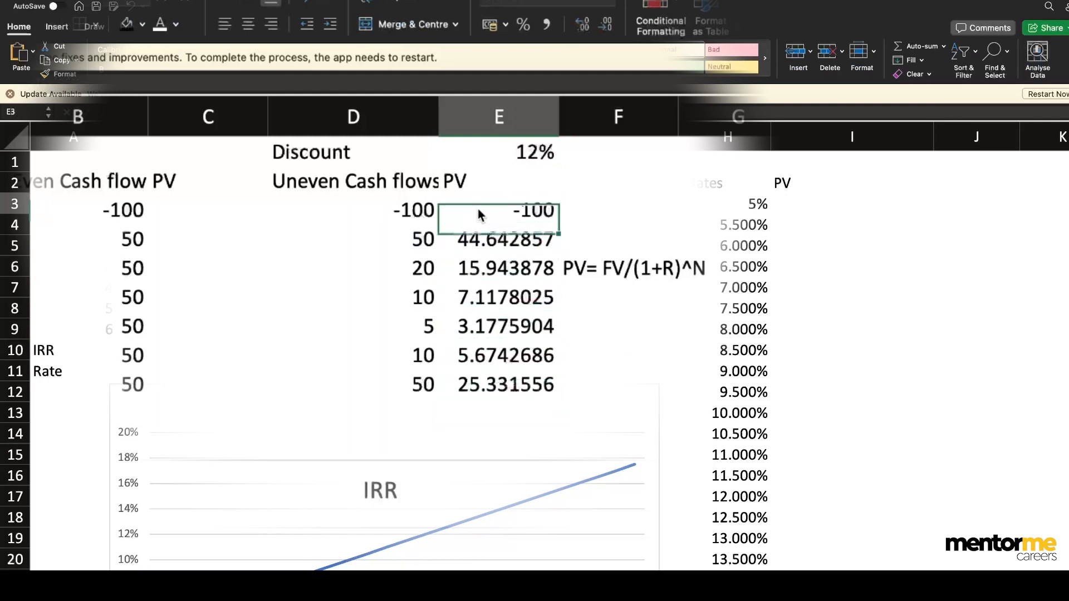
# Total the uneven cash flow present values in E10 with a SUM of E3:E9
pyautogui.press('Down')
pyautogui.press('Down')
pyautogui.press('Down')
pyautogui.press('Down')
pyautogui.press('Down')
pyautogui.press('Down')
pyautogui.press('Down')
pyautogui.press('Down')
pyautogui.press('Down')
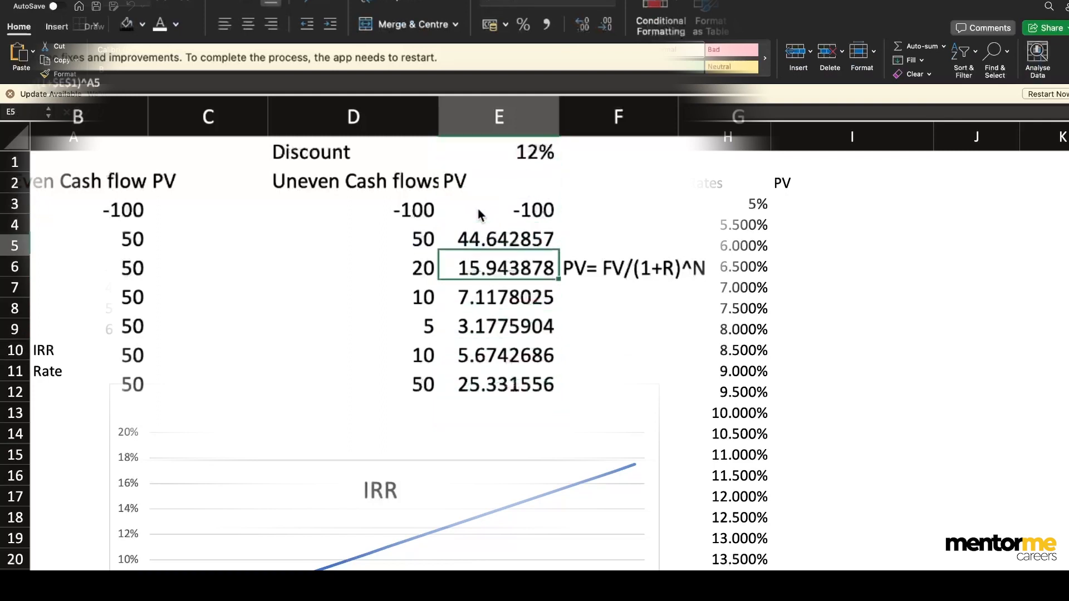
pyautogui.write('=sum(')
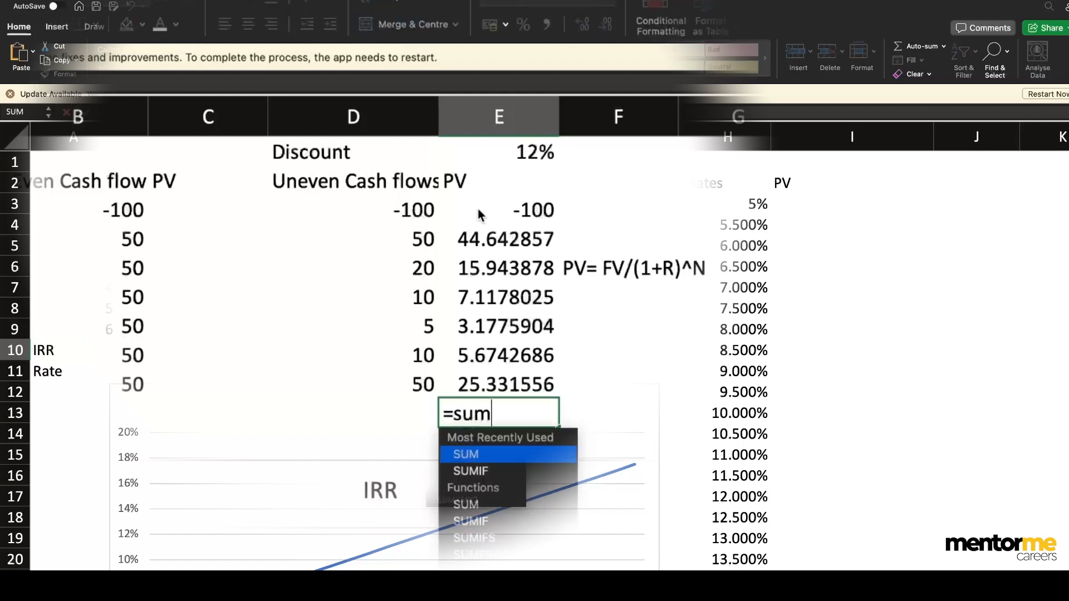
pyautogui.press('Up')
pyautogui.press('Up')
pyautogui.press('Up')
pyautogui.press('Up')
pyautogui.press('Up')
pyautogui.press('Up')
pyautogui.press('Up')
pyautogui.press('Up')
pyautogui.press('Up')
pyautogui.press('Up')
pyautogui.hotkey('shift', 'Down')
pyautogui.hotkey('shift', 'Down')
pyautogui.hotkey('shift', 'Down')
pyautogui.hotkey('shift', 'Down')
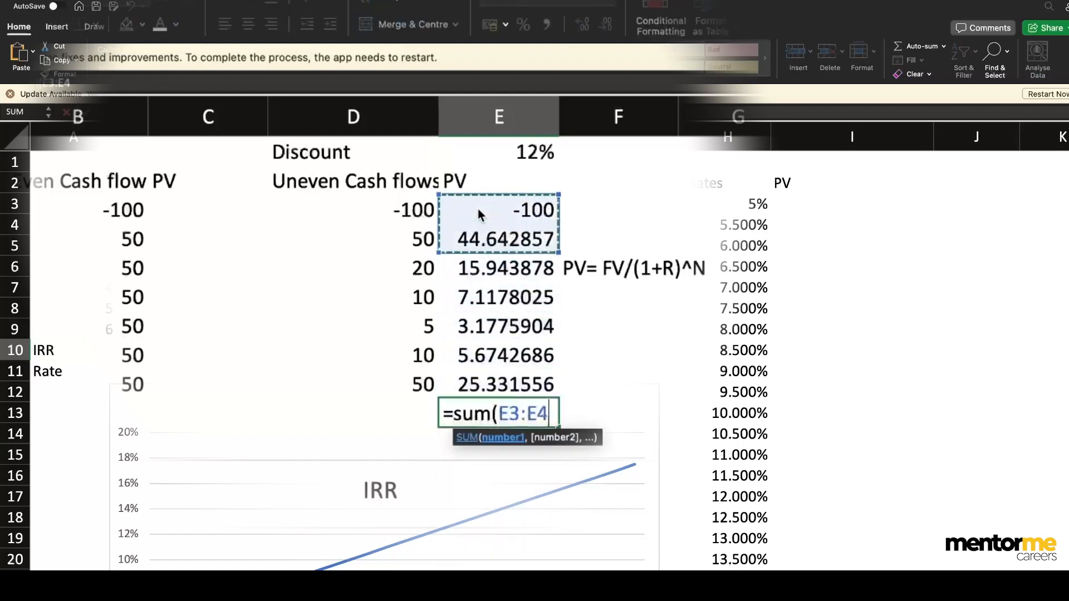
pyautogui.hotkey('shift', 'Down')
pyautogui.hotkey('shift', 'Down')
pyautogui.press('Return')
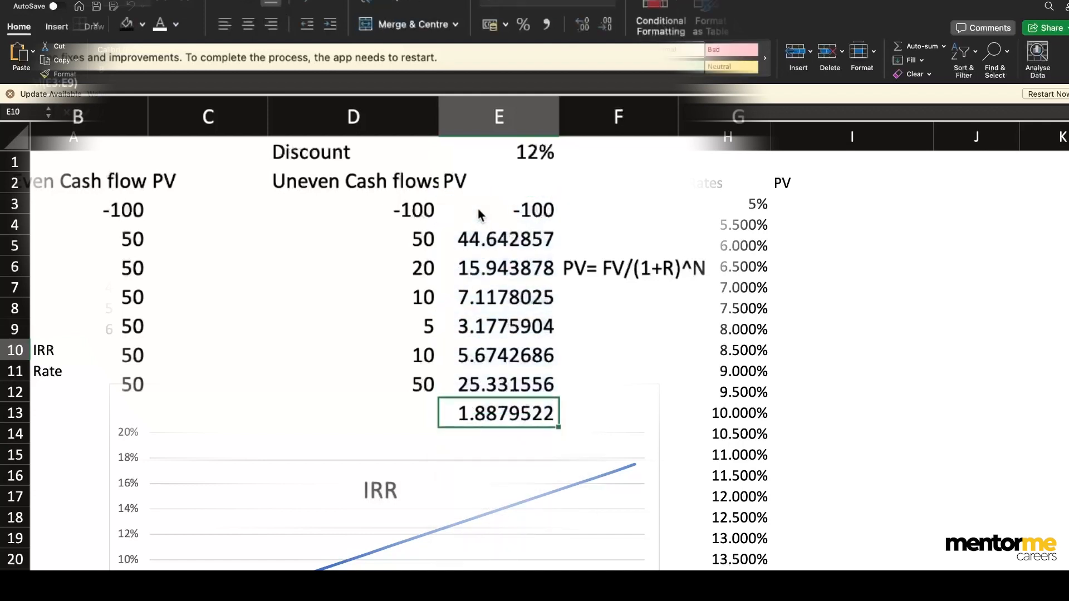
# Enter the unit label Cr in F10 beside the present value total
pyautogui.press('Right')
pyautogui.write('Cr')
pyautogui.press('Return')
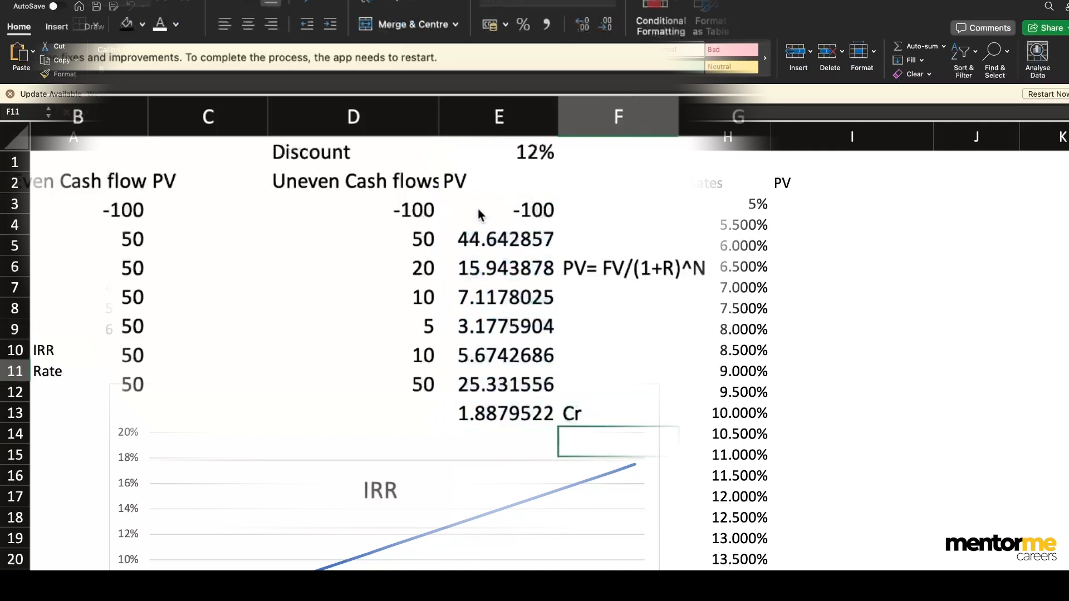
pyautogui.press('Up')
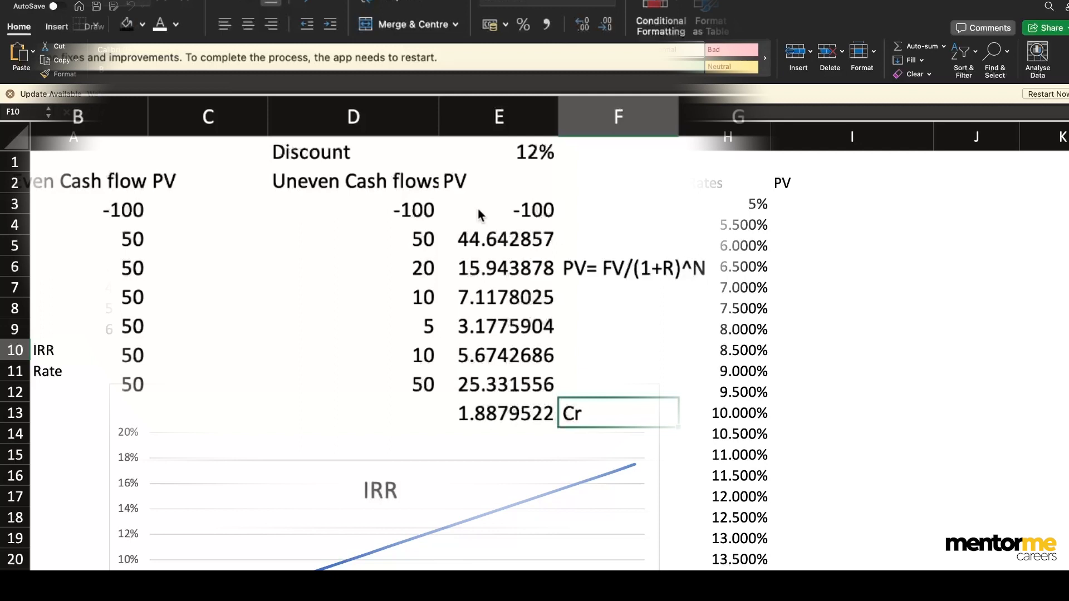
# Label the present value total as NPV in D10
pyautogui.click(517, 158)
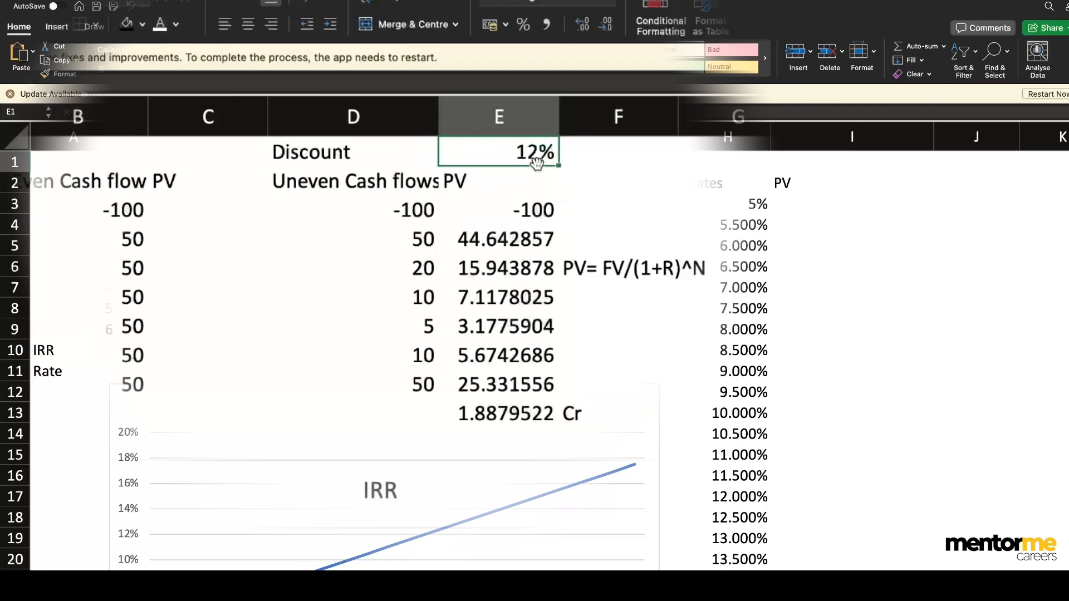
pyautogui.click(470, 416)
pyautogui.click(298, 424)
pyautogui.write('NPV')
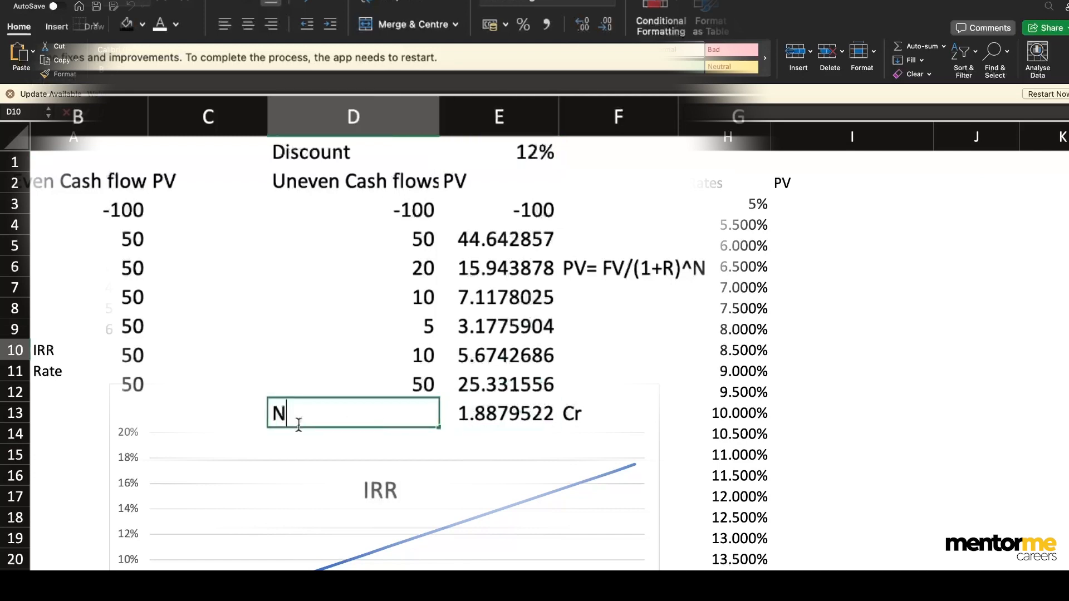
pyautogui.press('Return')
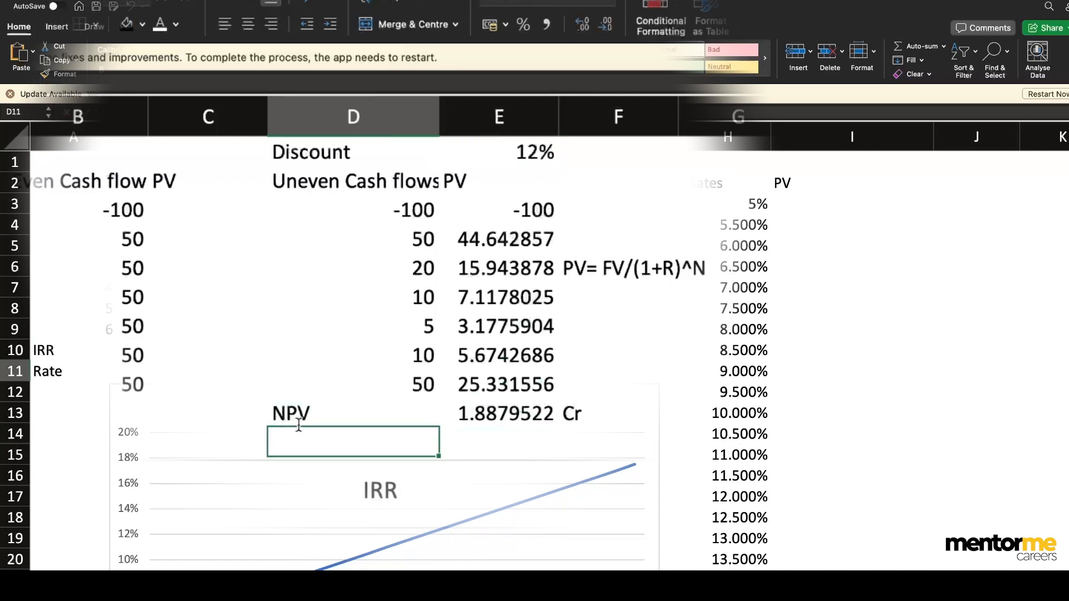
pyautogui.press('Up')
pyautogui.press('Right')
pyautogui.press('Right')
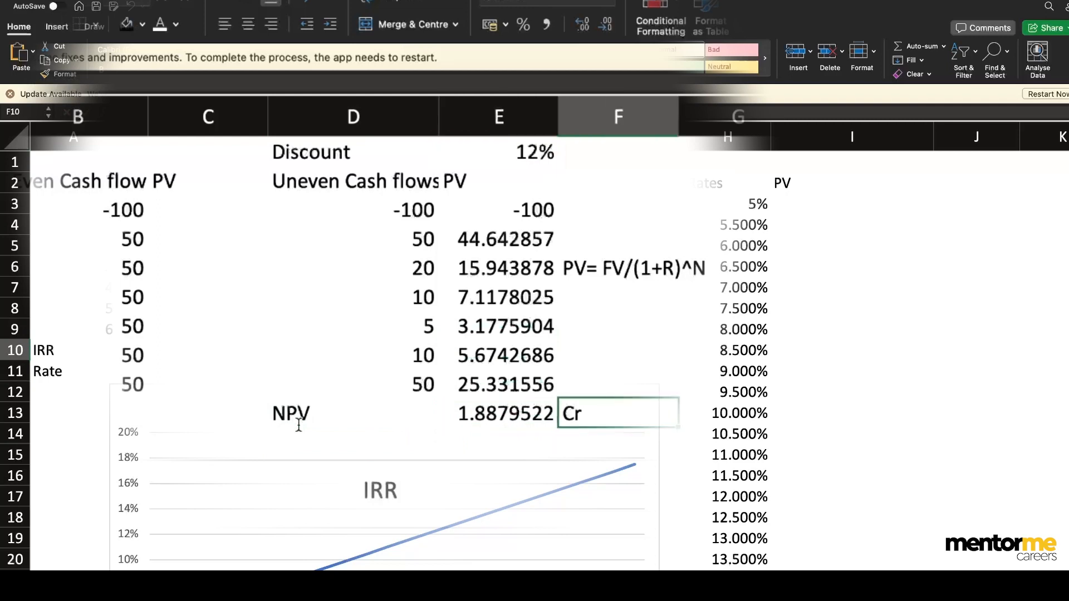
# Enter the note >>>0 in G10 beside the NPV result and its unit
pyautogui.press('Right')
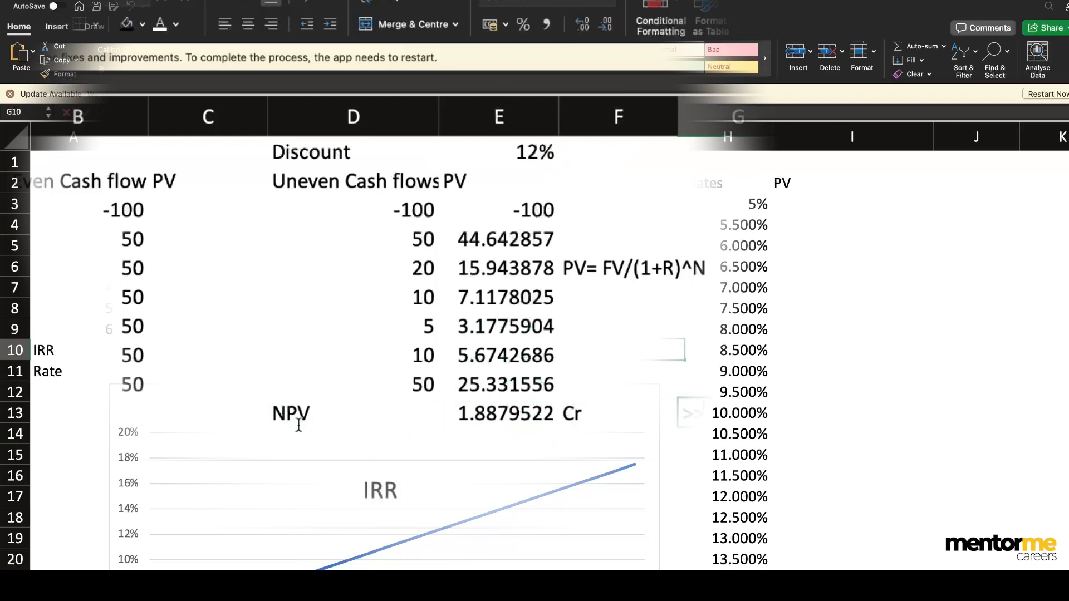
pyautogui.press('Down')
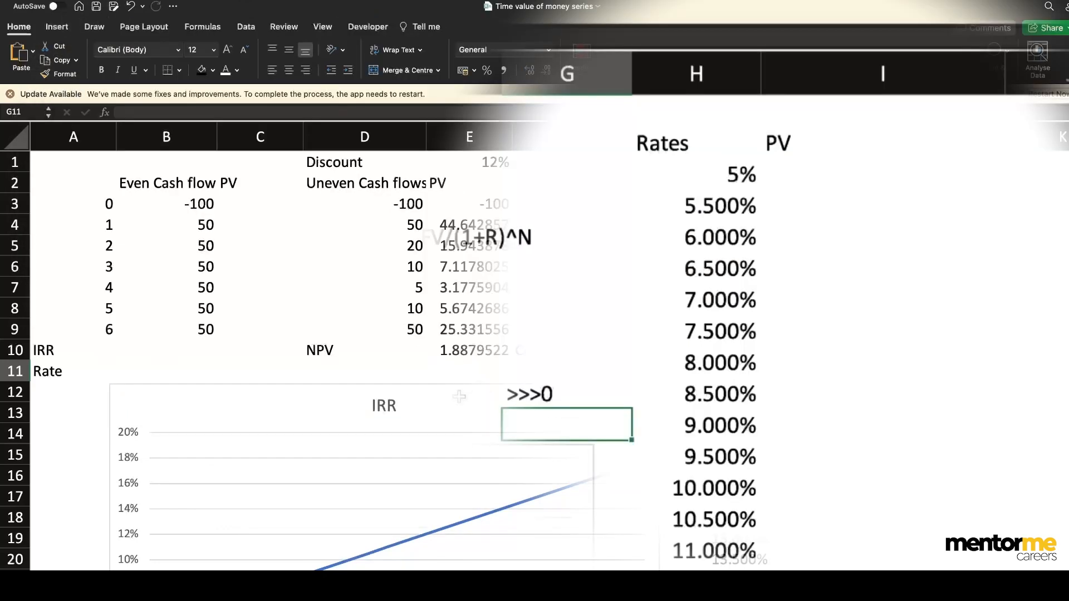
# Build the formula =NPV(H3,D4:D9)+D3 in I3 to value the uneven cash flows at the 5% rate
pyautogui.click(813, 174)
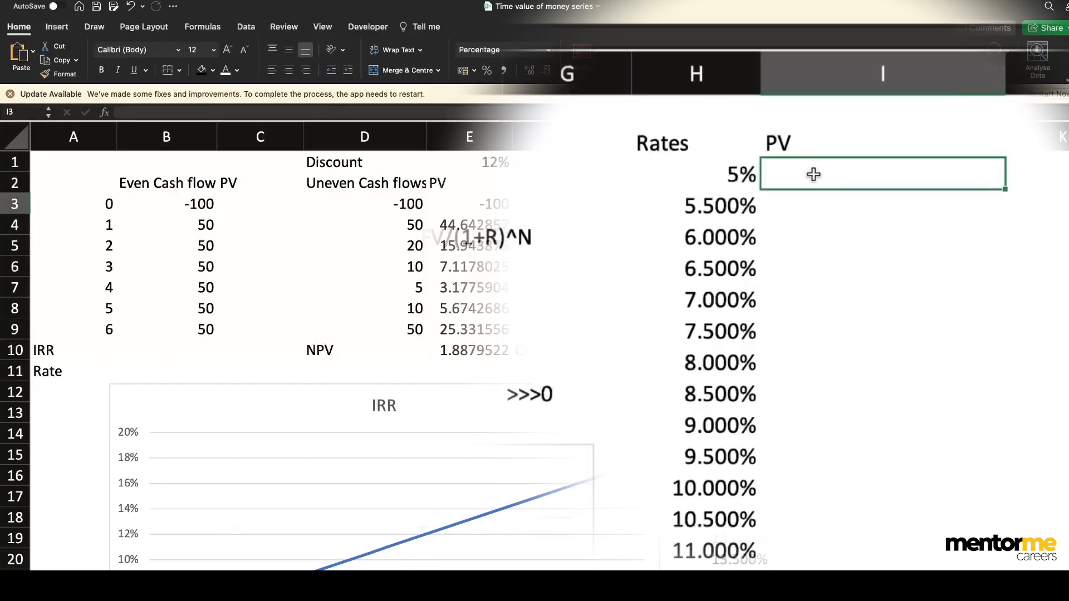
pyautogui.write('=NPV(')
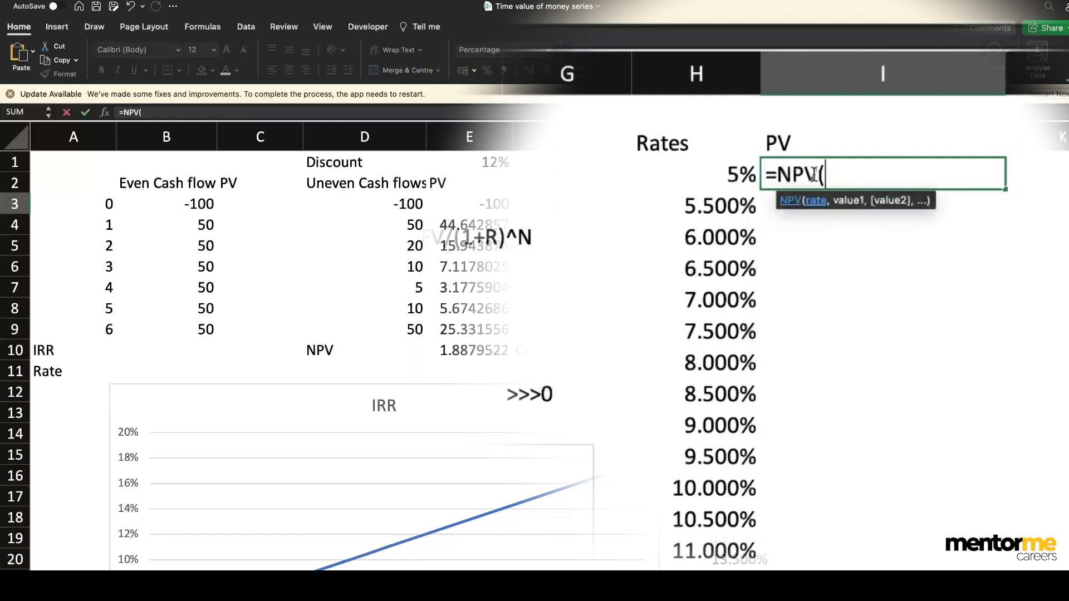
pyautogui.press('Left')
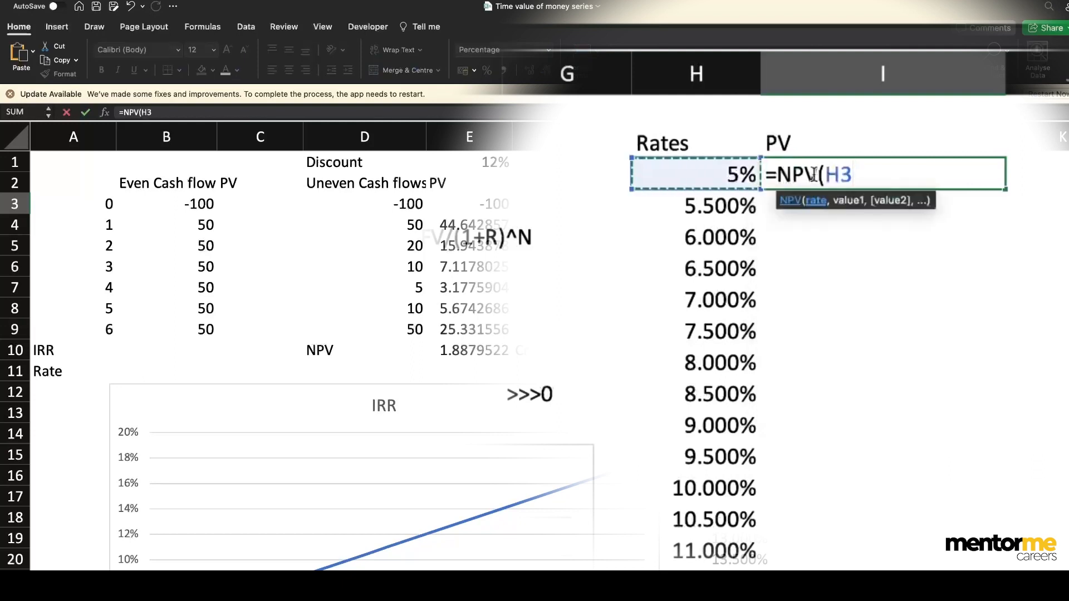
pyautogui.write(',')
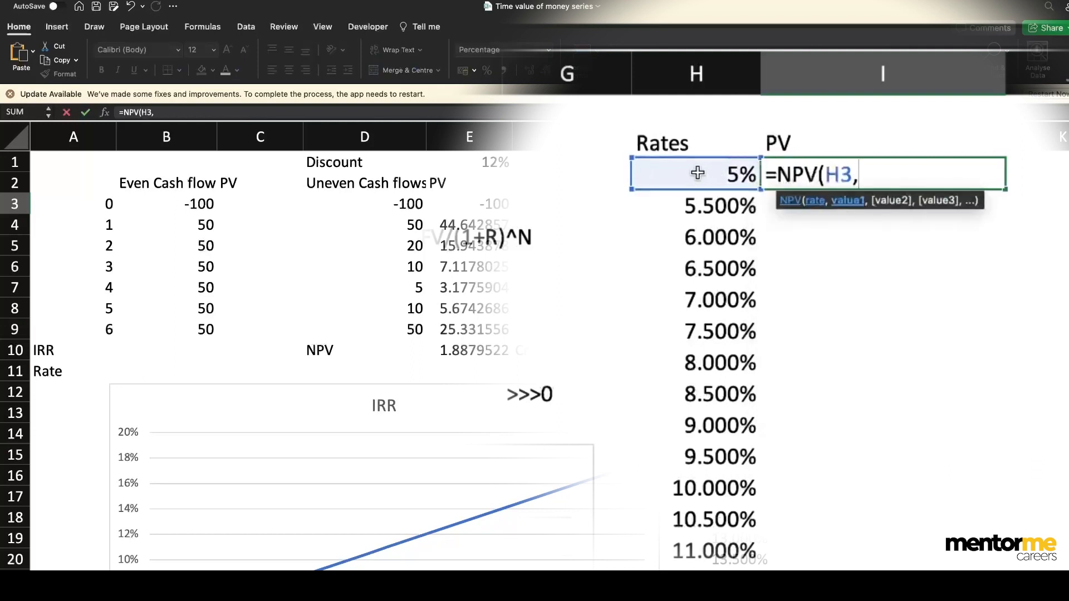
pyautogui.press('Left')
pyautogui.press('Left')
pyautogui.press('Left')
pyautogui.press('Left')
pyautogui.press('Left')
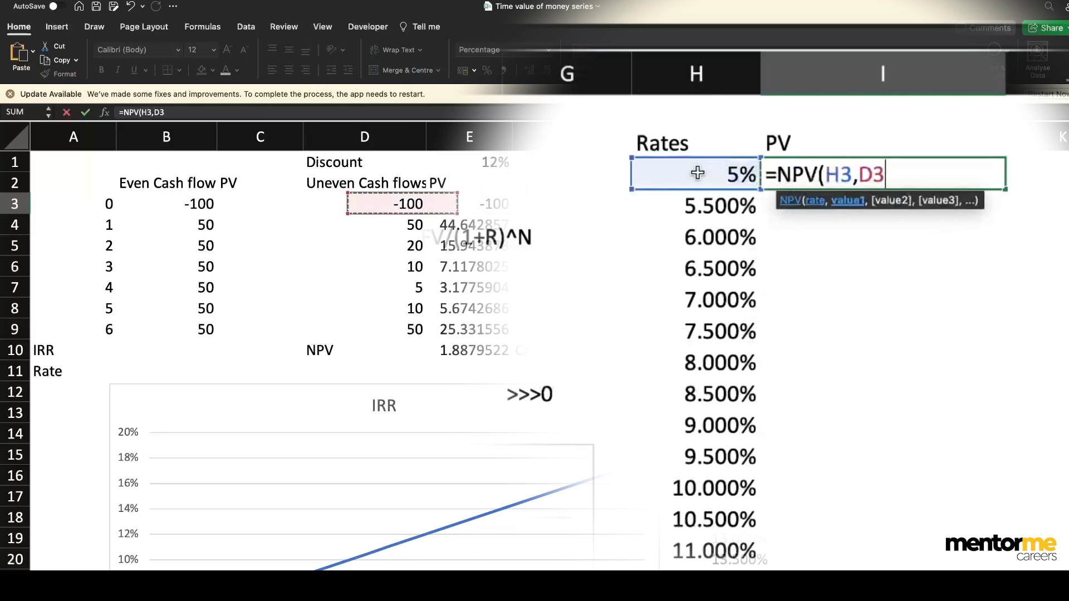
pyautogui.press('Down')
pyautogui.hotkey('shift', 'Down')
pyautogui.hotkey('shift', 'Down')
pyautogui.hotkey('shift', 'Down')
pyautogui.hotkey('shift', 'Down')
pyautogui.hotkey('shift', 'Down')
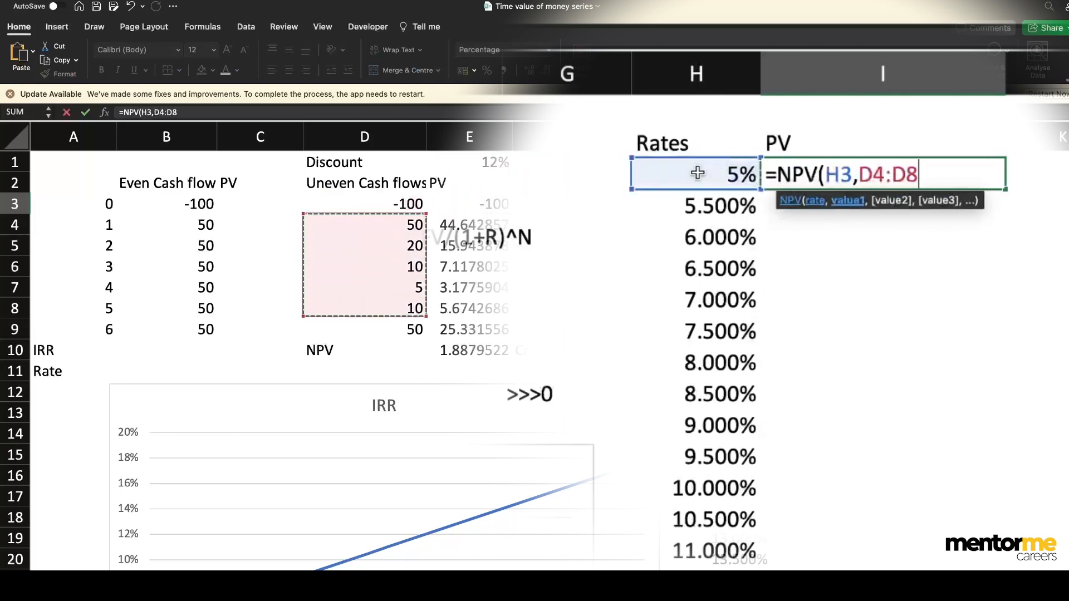
pyautogui.write(')+')
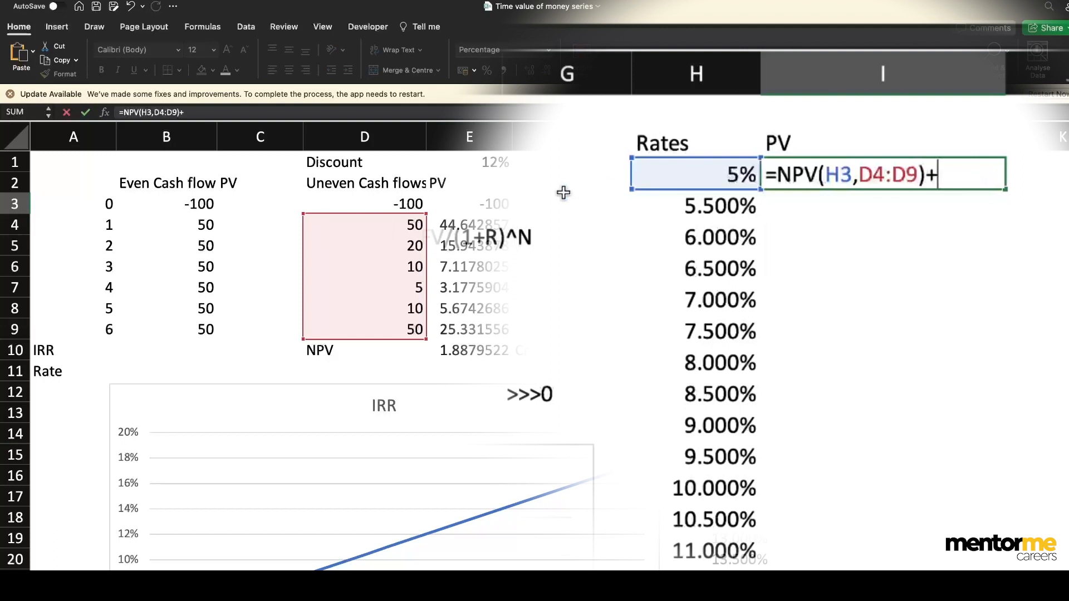
pyautogui.click(376, 201)
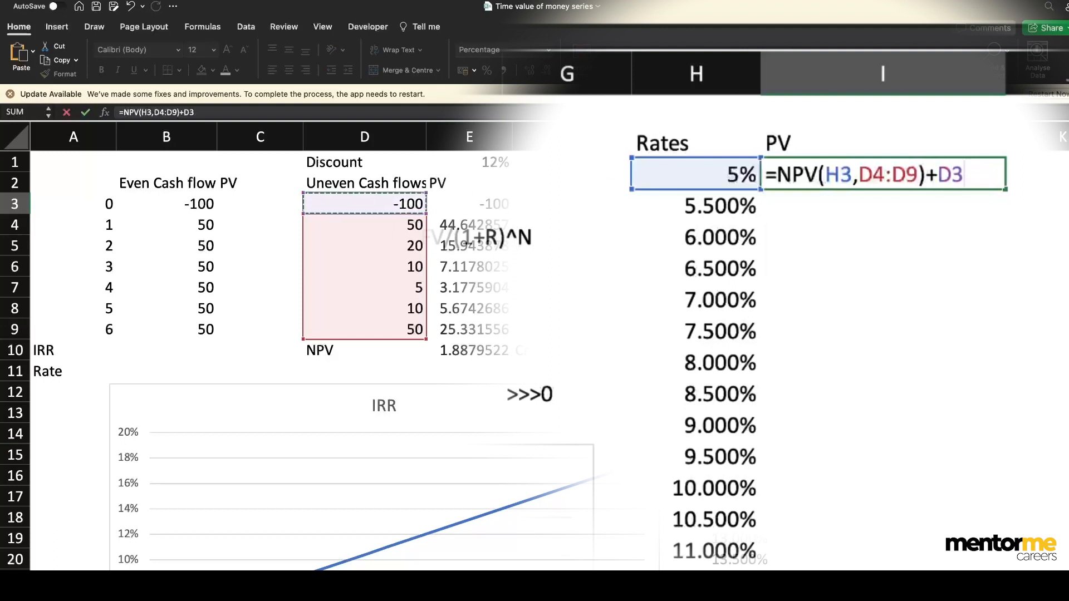
# Make the cash flow references in I3's formula absolute as $D$4:$D$9 and $D$3, and commit it
pyautogui.click(872, 173)
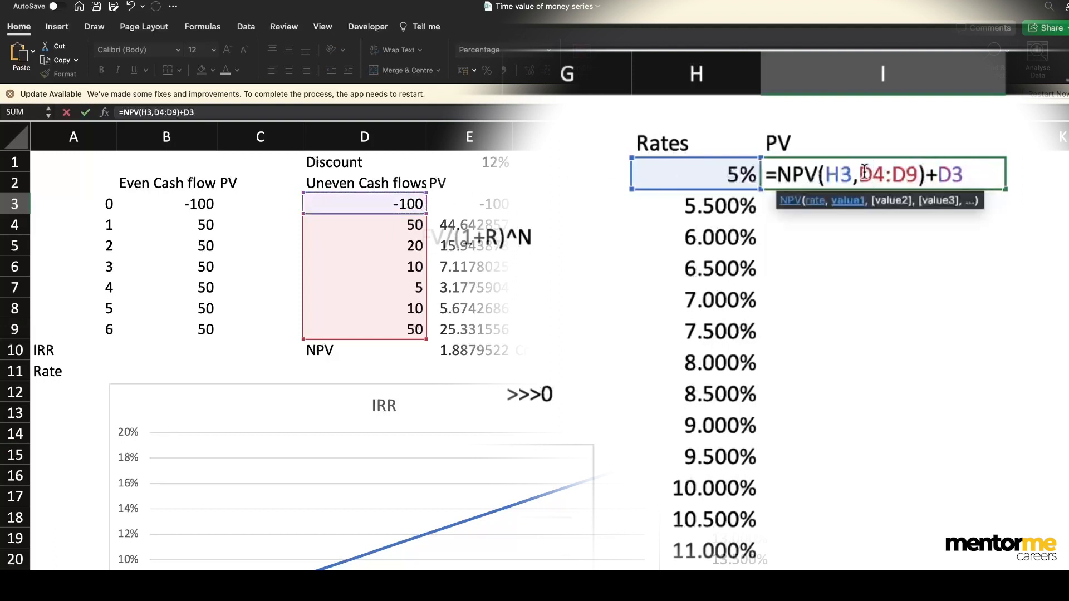
pyautogui.press('F4')
pyautogui.click(928, 172)
pyautogui.press('F4')
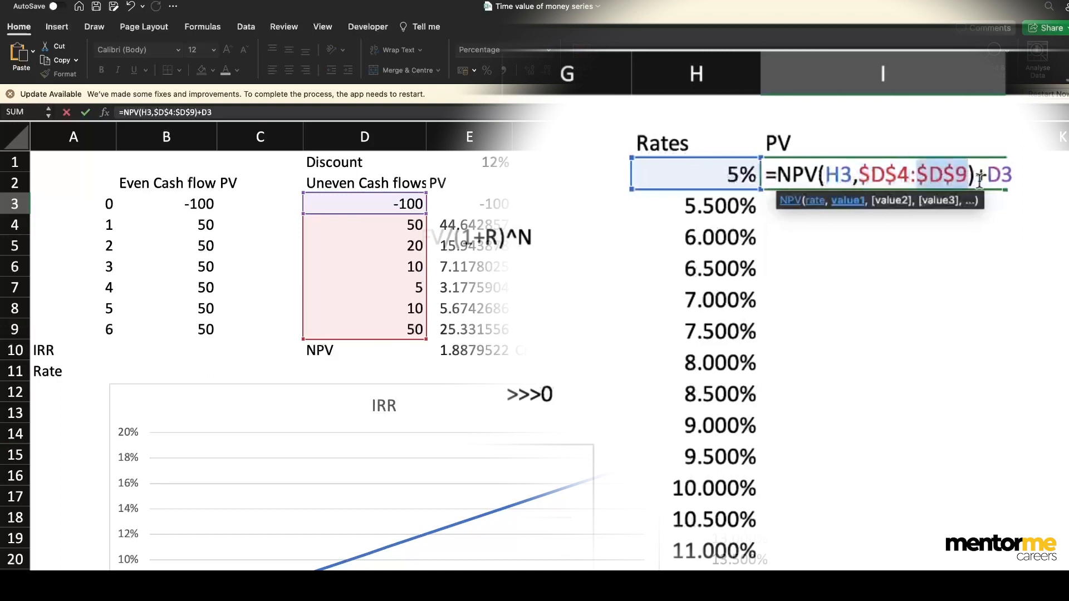
pyautogui.click(1002, 175)
pyautogui.press('Return')
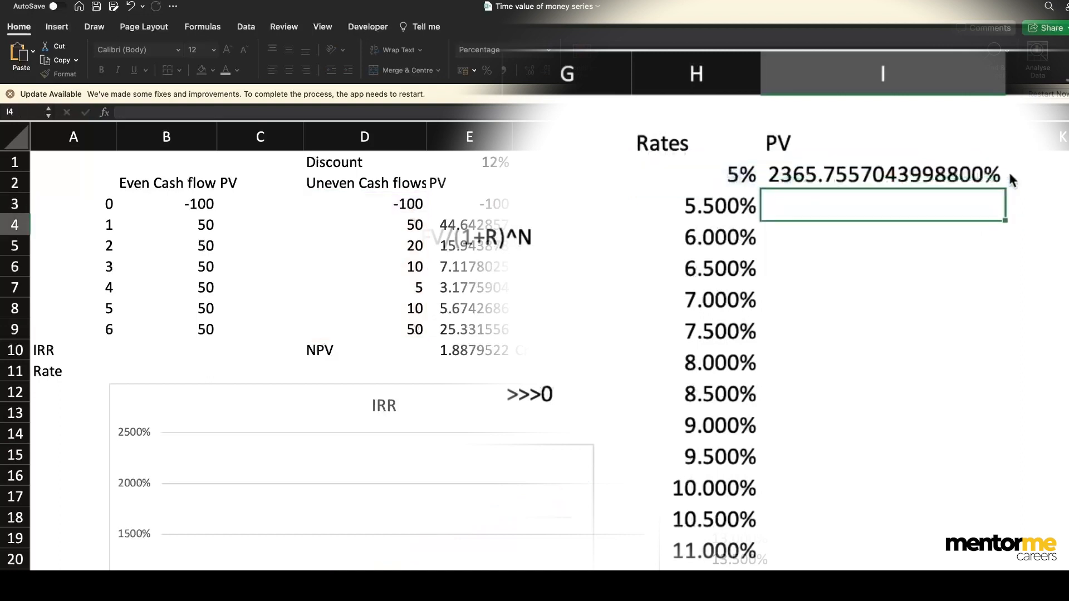
# Change the format of the PV result in I3 from percentage to Number
pyautogui.click(971, 174)
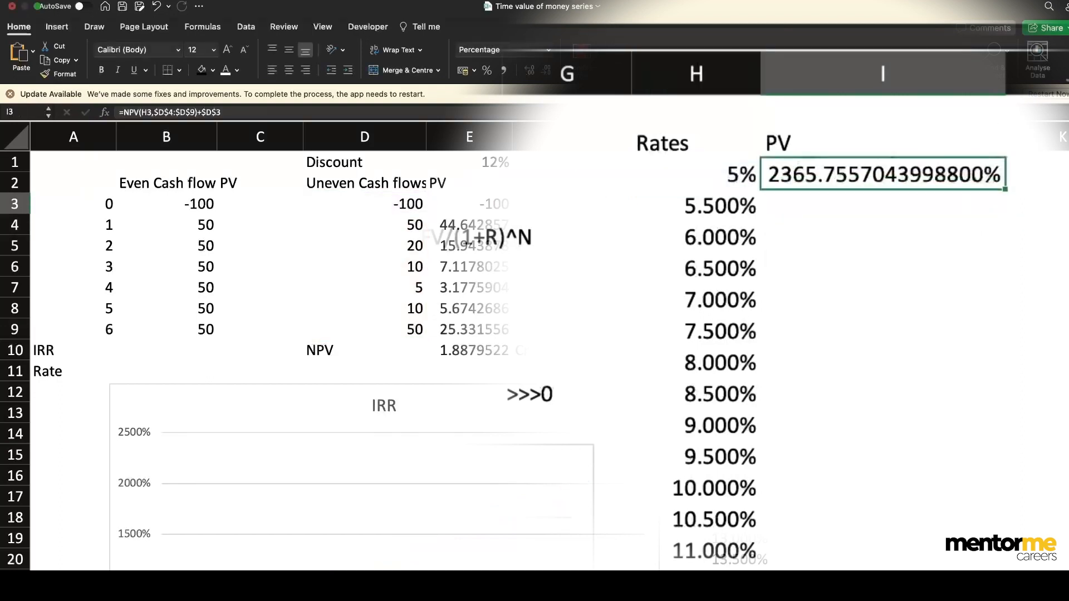
pyautogui.click(548, 51)
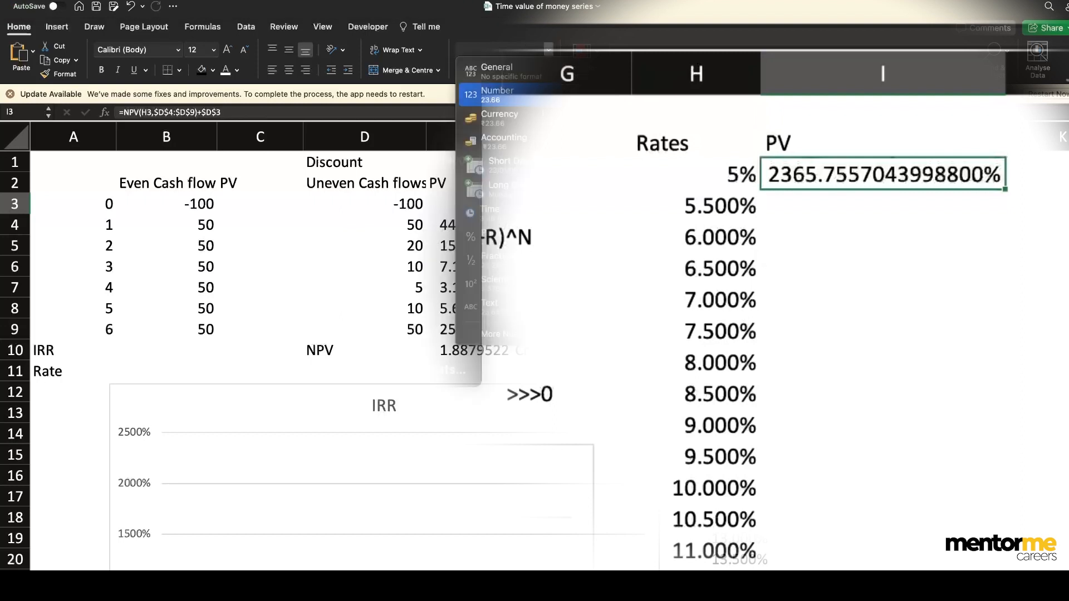
pyautogui.click(526, 102)
# Copy the NPV formula from I3 into I4:I28 for all the remaining rates
pyautogui.hotkey('ctrl', 'c')
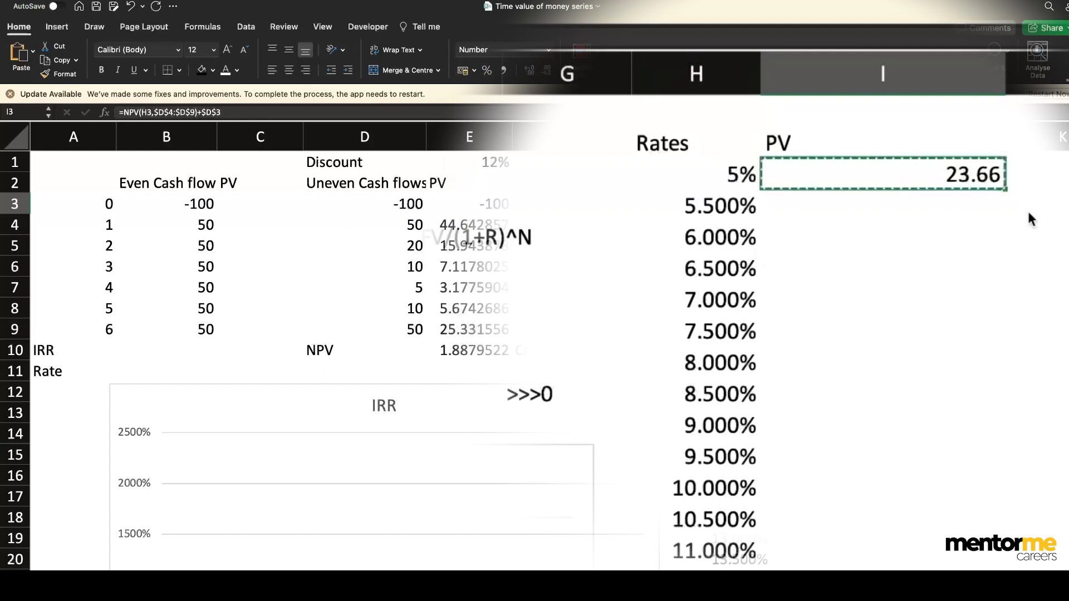
pyautogui.press('Left')
pyautogui.press('Left')
pyautogui.press('Right')
pyautogui.press('Down')
pyautogui.hotkey('ctrl', 'Down')
pyautogui.press('Right')
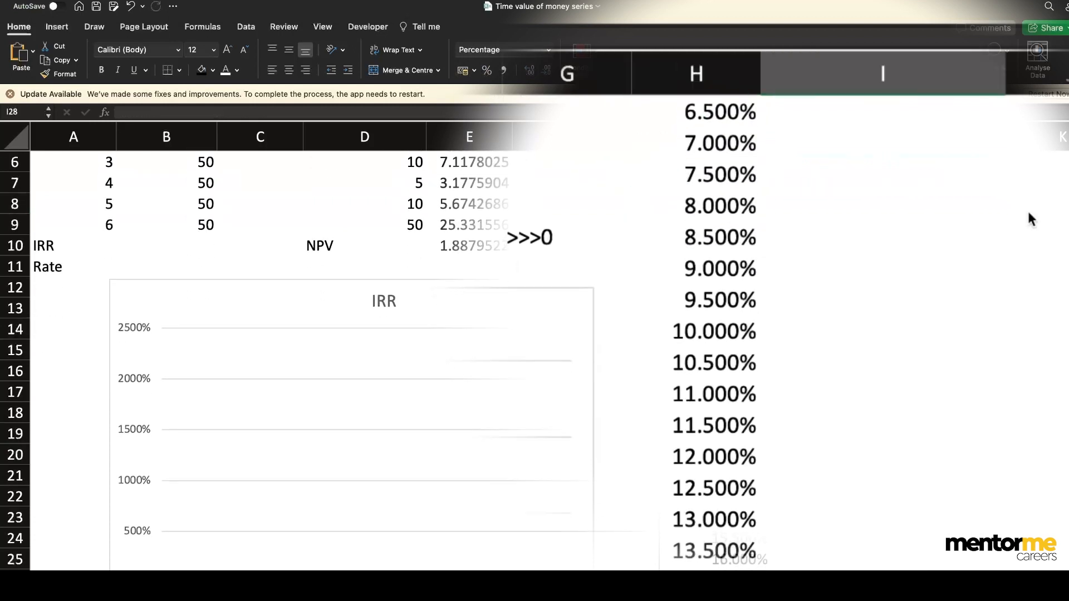
pyautogui.hotkey('ctrl', 'shift', 'Up')
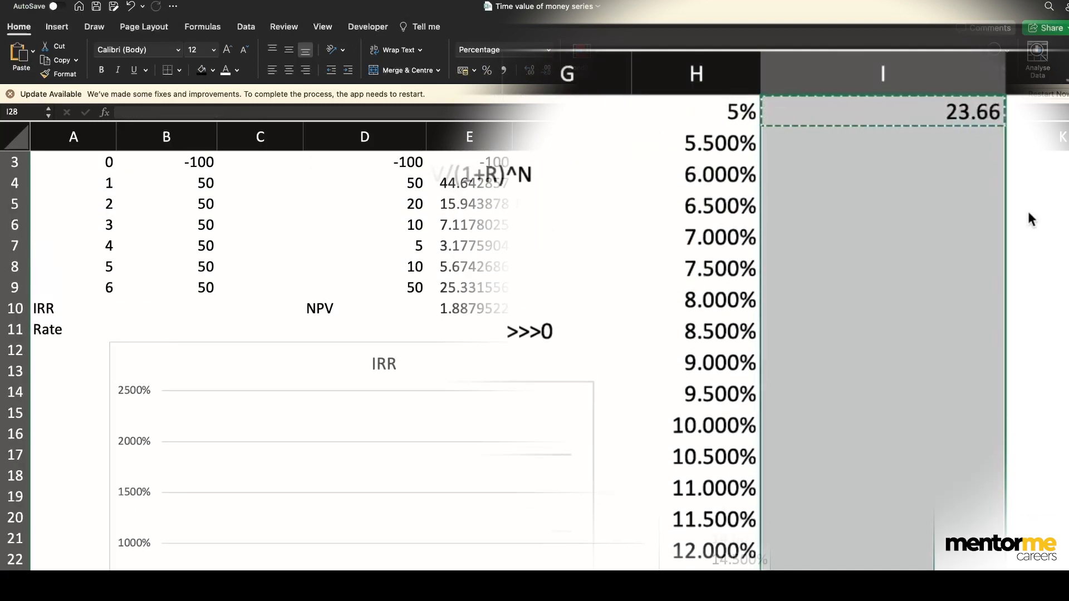
pyautogui.hotkey('shift', 'Down')
pyautogui.hotkey('ctrl', 'v')
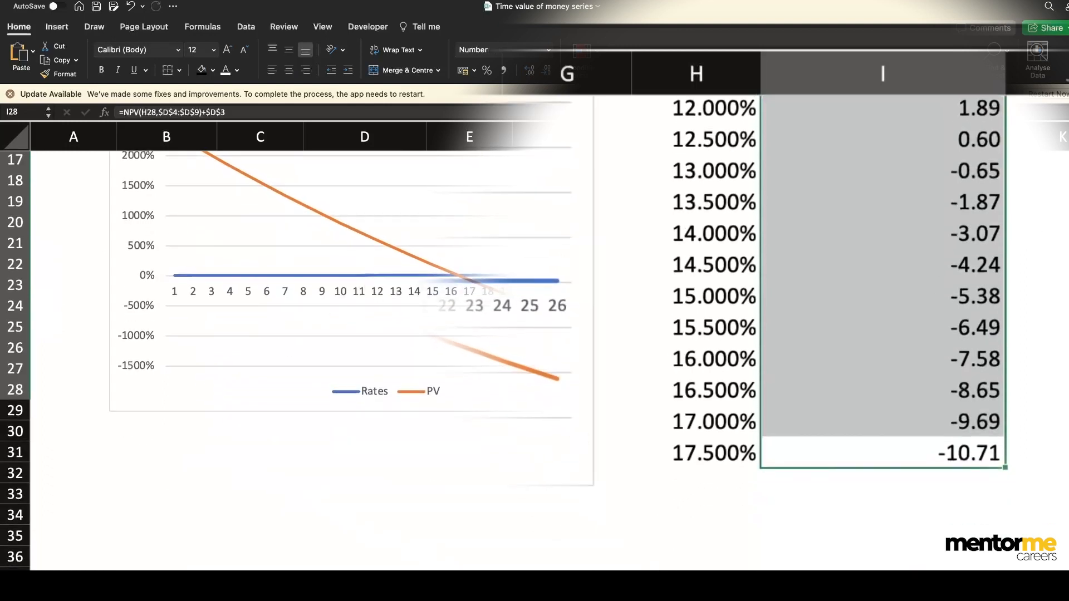
# Examine the PV values across the rates and the PV line in the IRR chart
pyautogui.scroll(-2, 1057, 317)
pyautogui.scroll(6, 1057, 318)
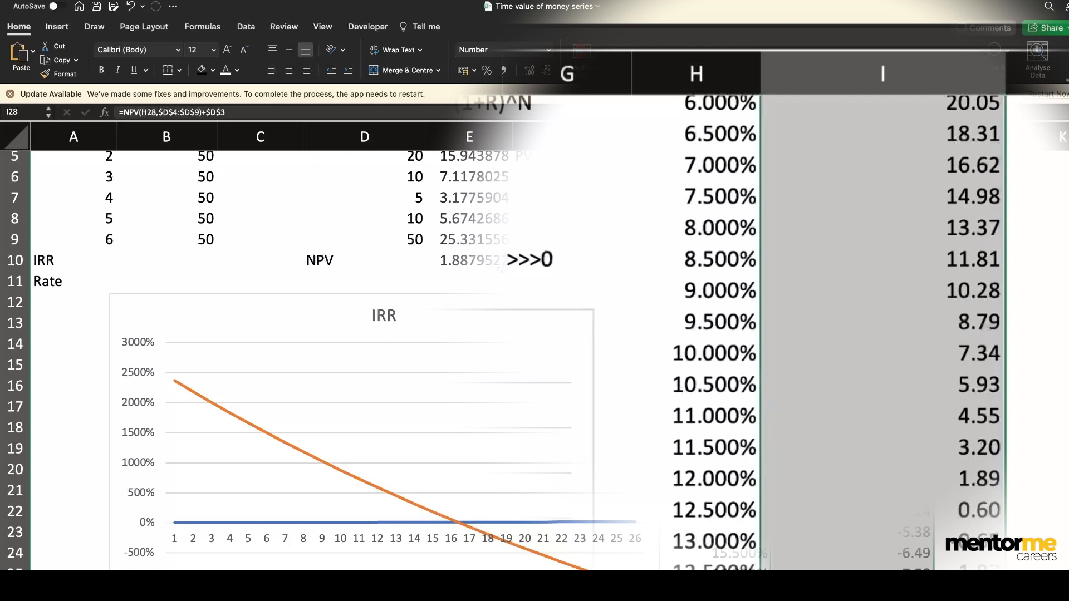
pyautogui.scroll(4, 501, 269)
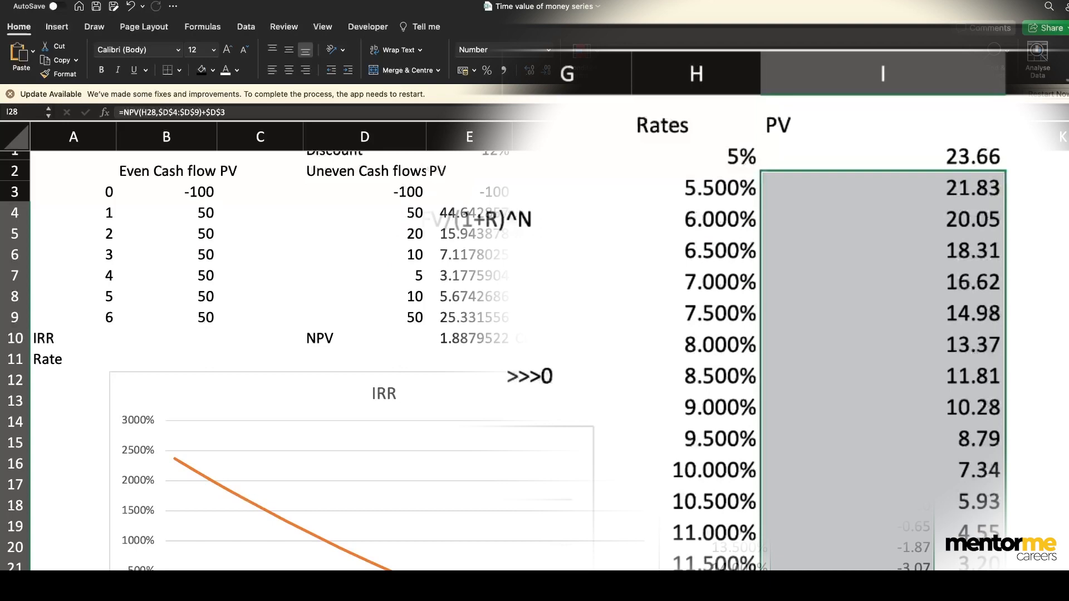
pyautogui.scroll(-5, 825, 332)
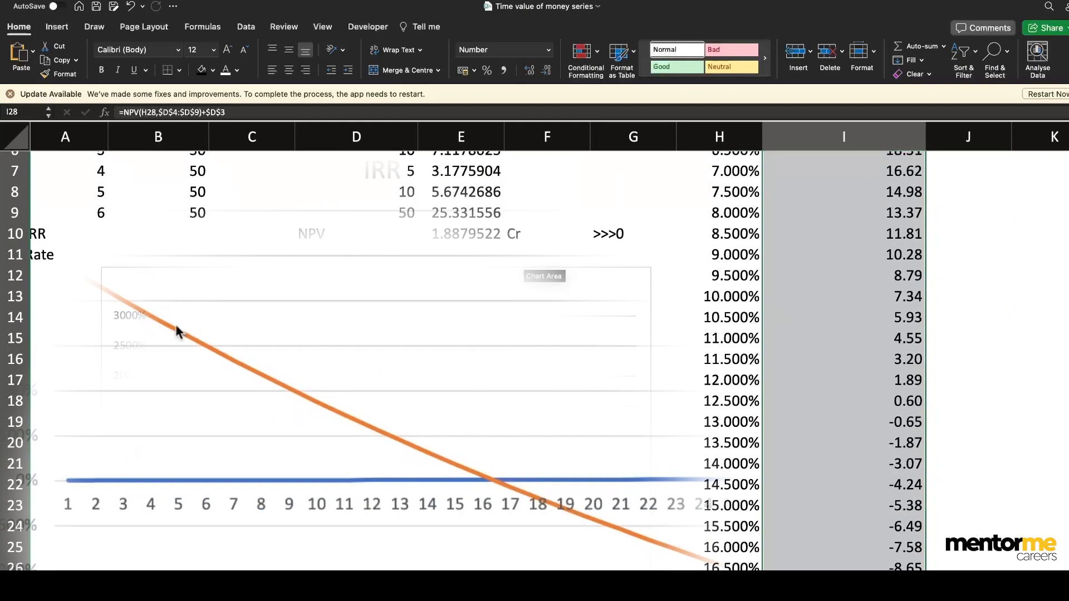
pyautogui.moveTo(138, 314)
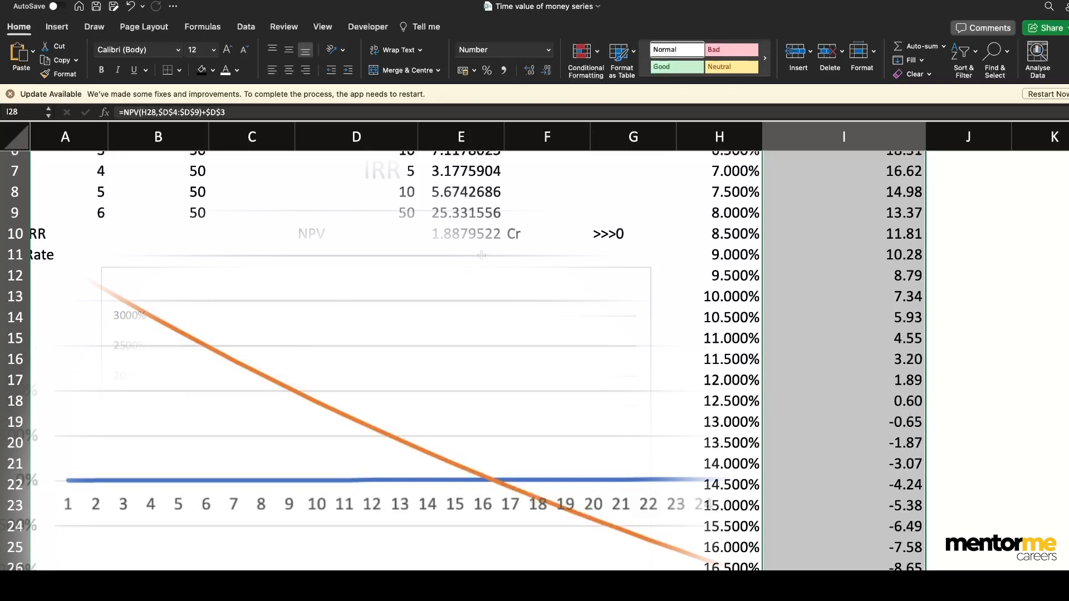
# Replace the NPV label in D10 with the formula =IRR(D3:D9) for the uneven cash flows
pyautogui.scroll(3, 195, 400)
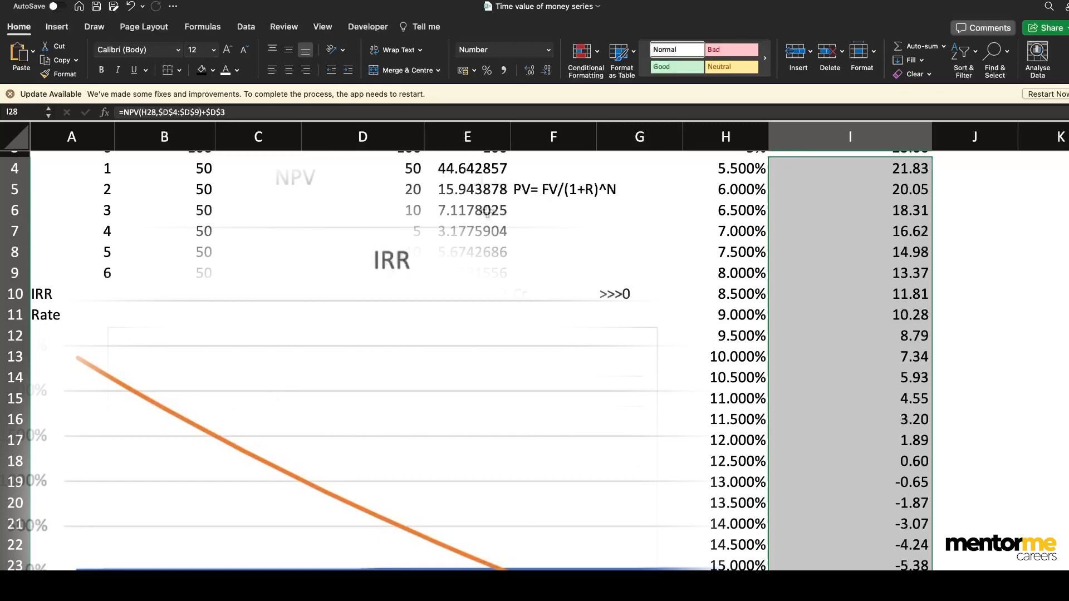
pyautogui.scroll(2, 365, 199)
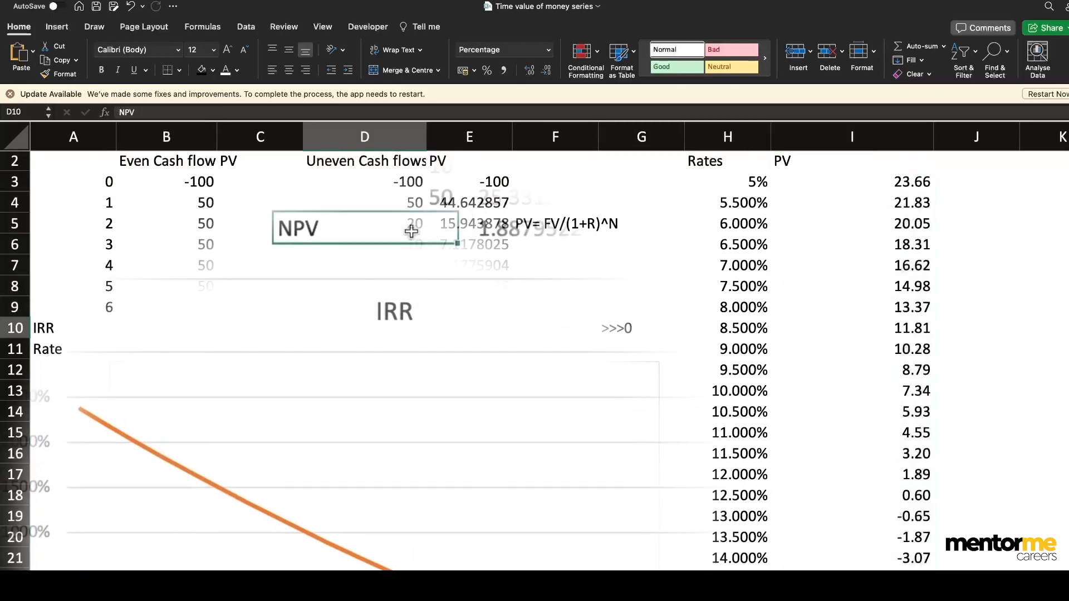
pyautogui.doubleClick(411, 232)
pyautogui.write('=IRR(')
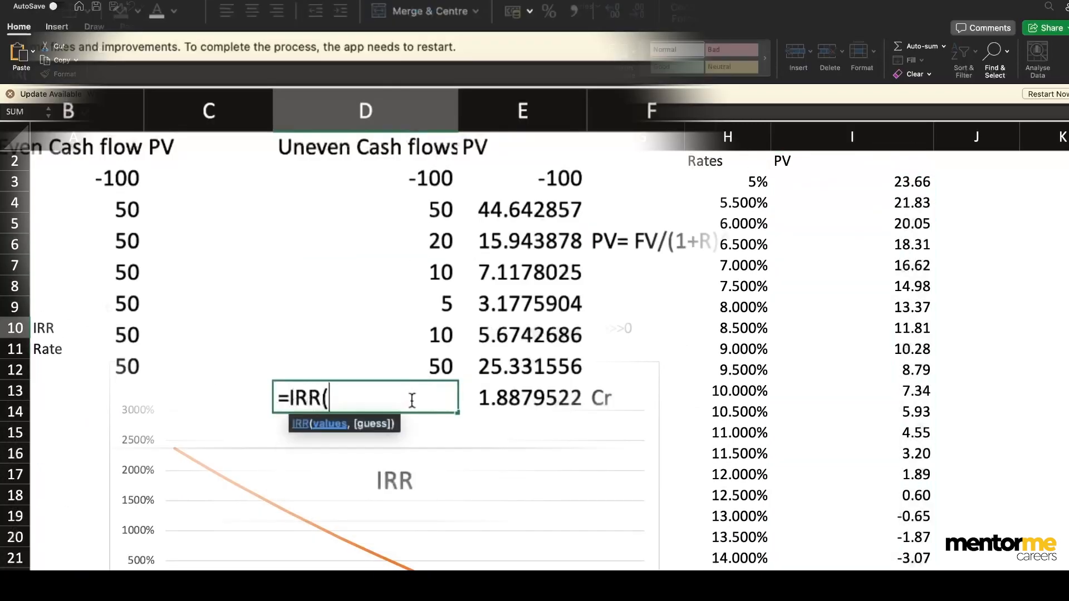
pyautogui.press('Up')
pyautogui.press('Up')
pyautogui.press('Up')
pyautogui.press('Up')
pyautogui.press('Up')
pyautogui.press('Up')
pyautogui.press('Up')
pyautogui.press('Up')
pyautogui.press('Up')
pyautogui.press('Up')
pyautogui.hotkey('shift', 'Down')
pyautogui.hotkey('shift', 'Down')
pyautogui.hotkey('shift', 'Down')
pyautogui.hotkey('shift', 'Down')
pyautogui.hotkey('shift', 'Down')
pyautogui.hotkey('shift', 'Down')
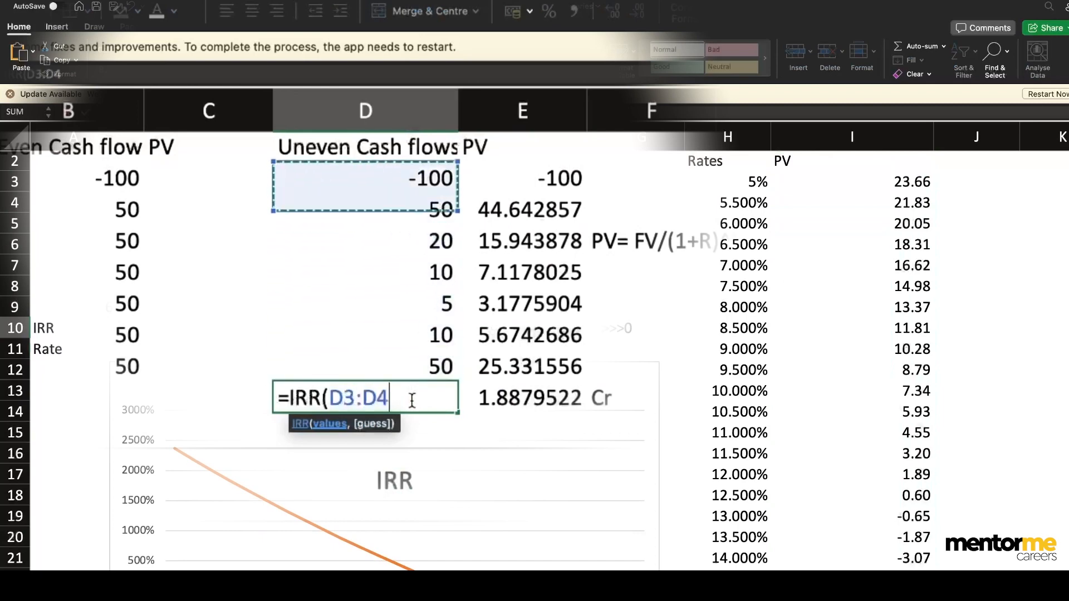
pyautogui.press('Return')
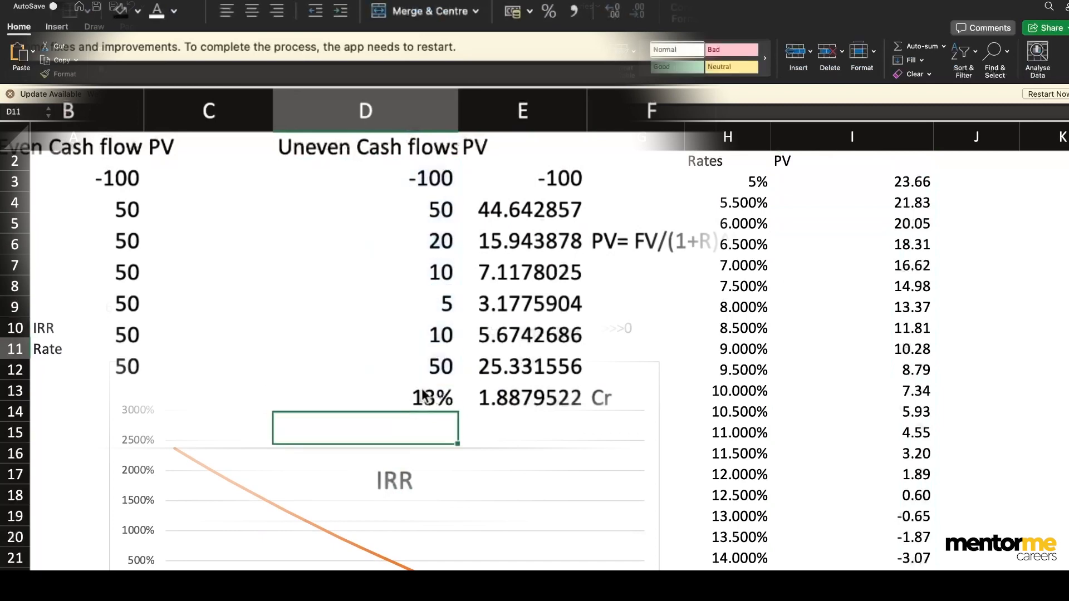
# Display the IRR percentage in D10 with two decimal places
pyautogui.click(423, 396)
pyautogui.click(612, 12)
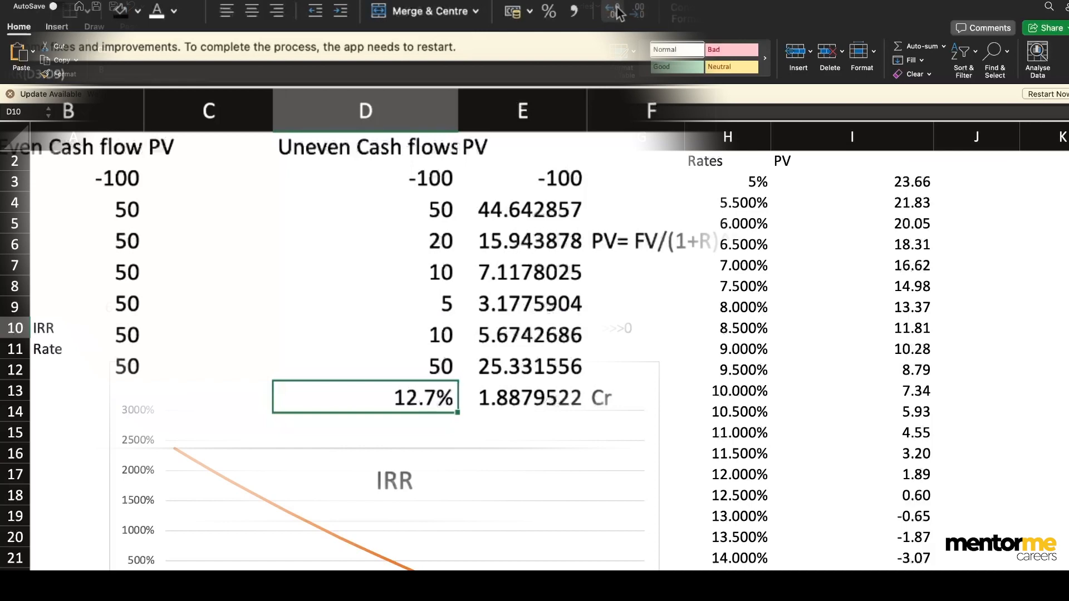
pyautogui.click(612, 12)
# Replace the 12.500% rate in H18 with 12.74% and check its PV in I18 and on the IRR chart
pyautogui.scroll(-3, 873, 506)
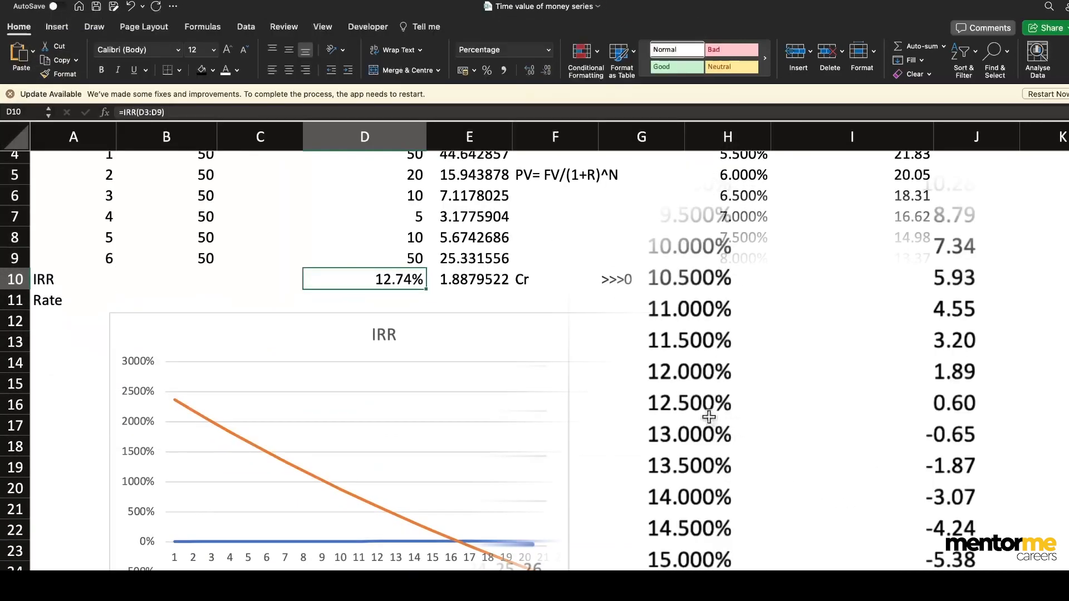
pyautogui.click(707, 412)
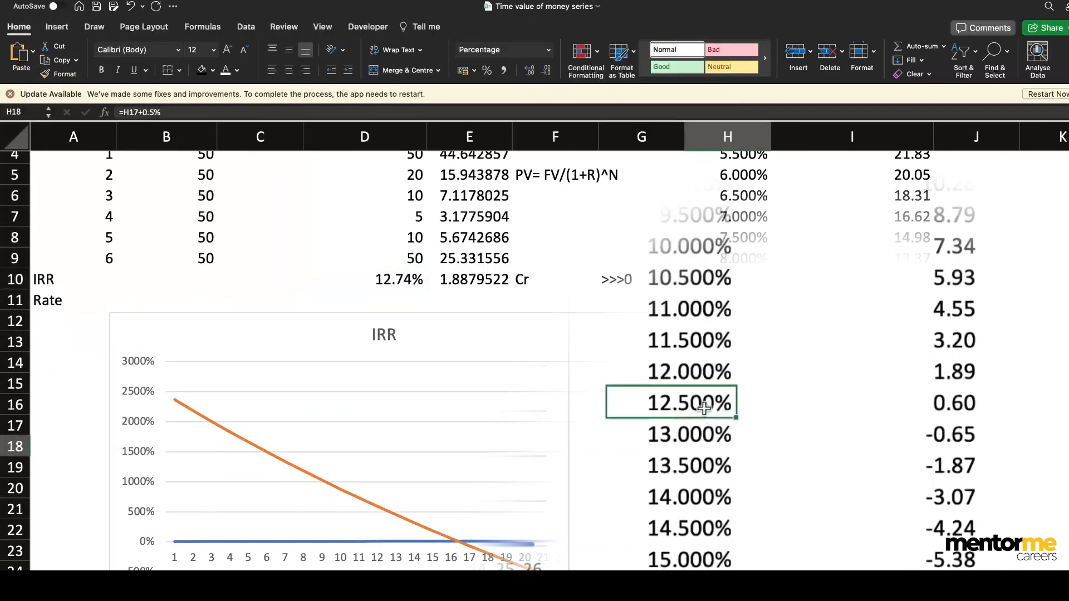
pyautogui.write('2')
pyautogui.press('BackSpace')
pyautogui.write('12.')
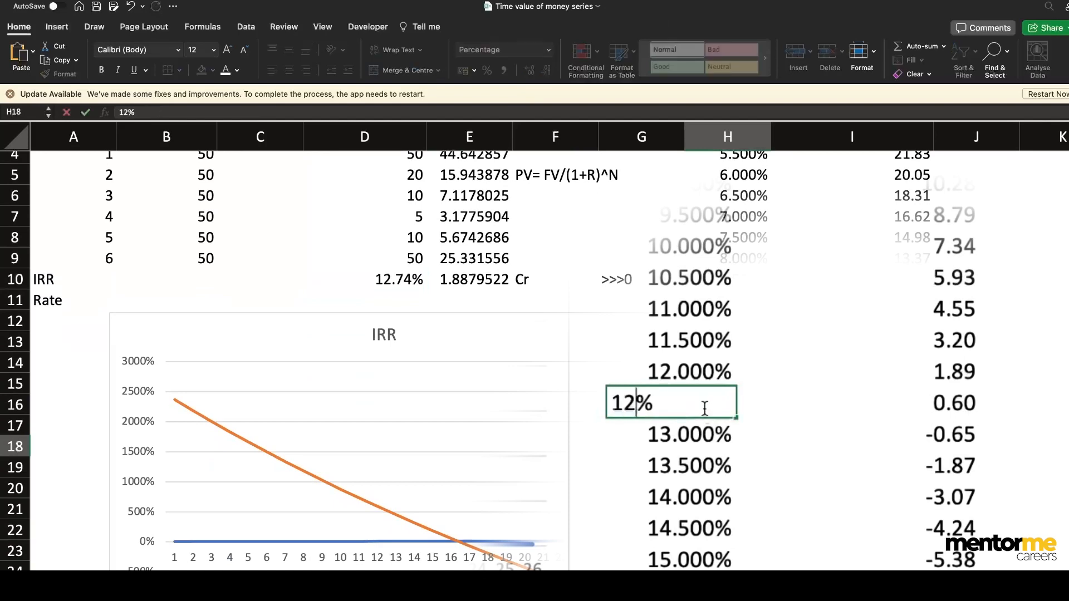
pyautogui.write('74')
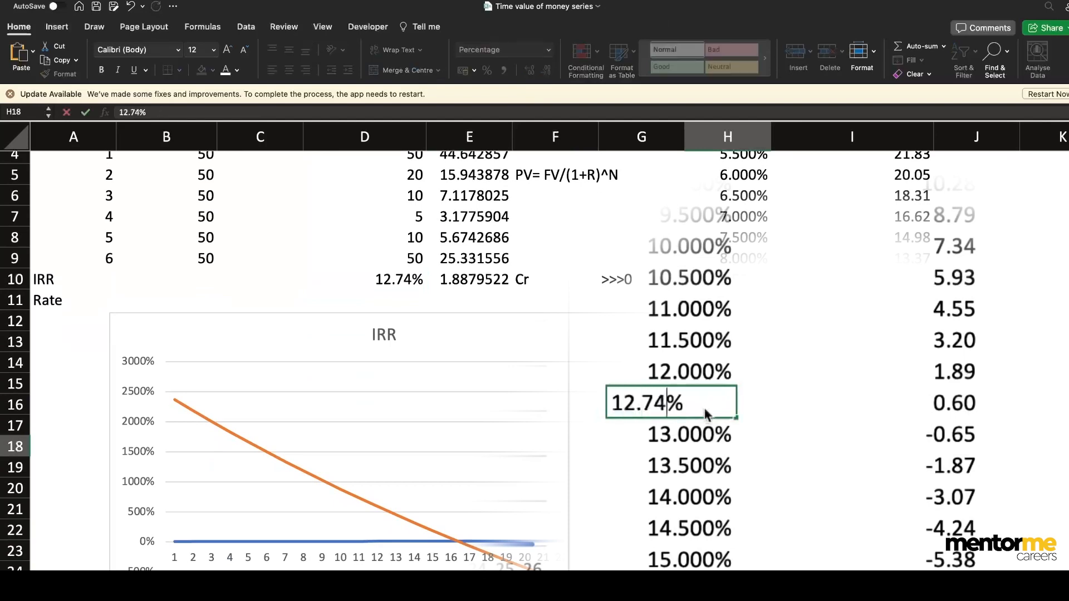
pyautogui.press('Return')
pyautogui.click(953, 392)
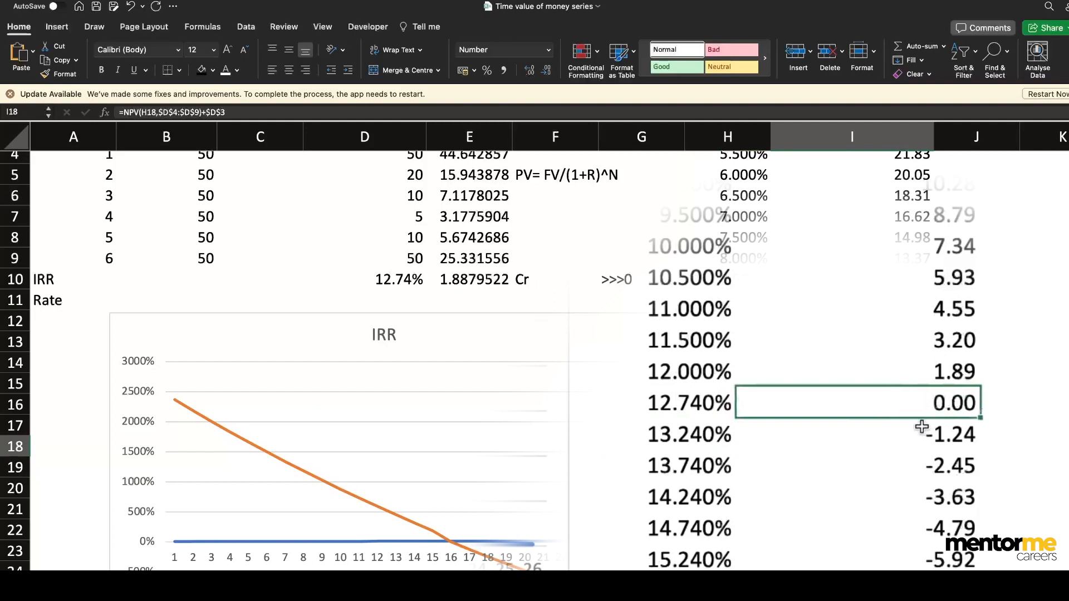
pyautogui.moveTo(428, 536)
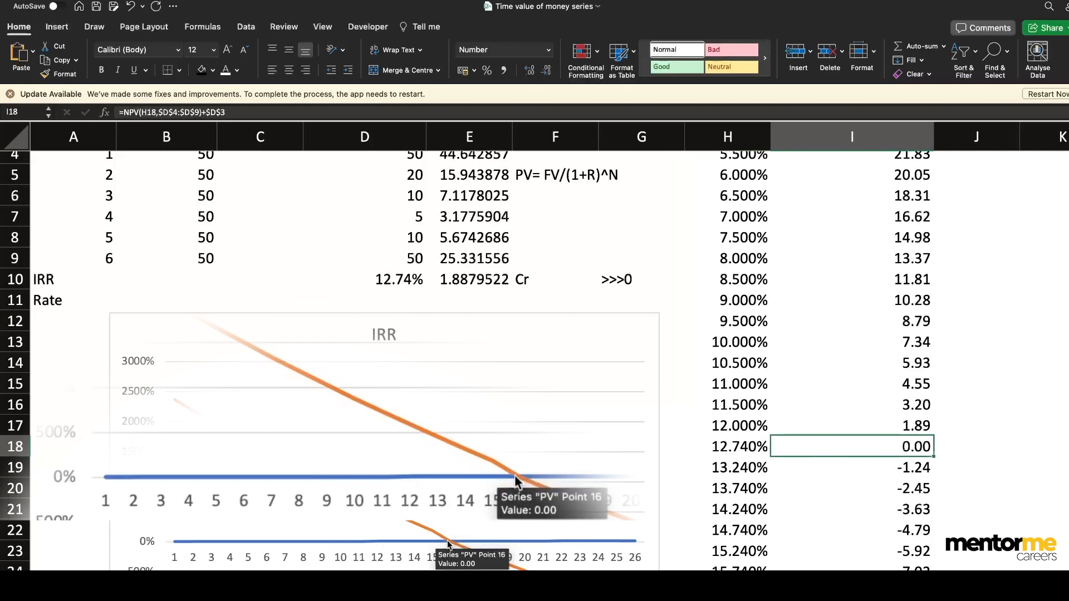
# Examine where the PV line crosses zero on the IRR chart, along with the IRR in D10 and the uneven cash flows in D4 and D5
pyautogui.click(448, 544)
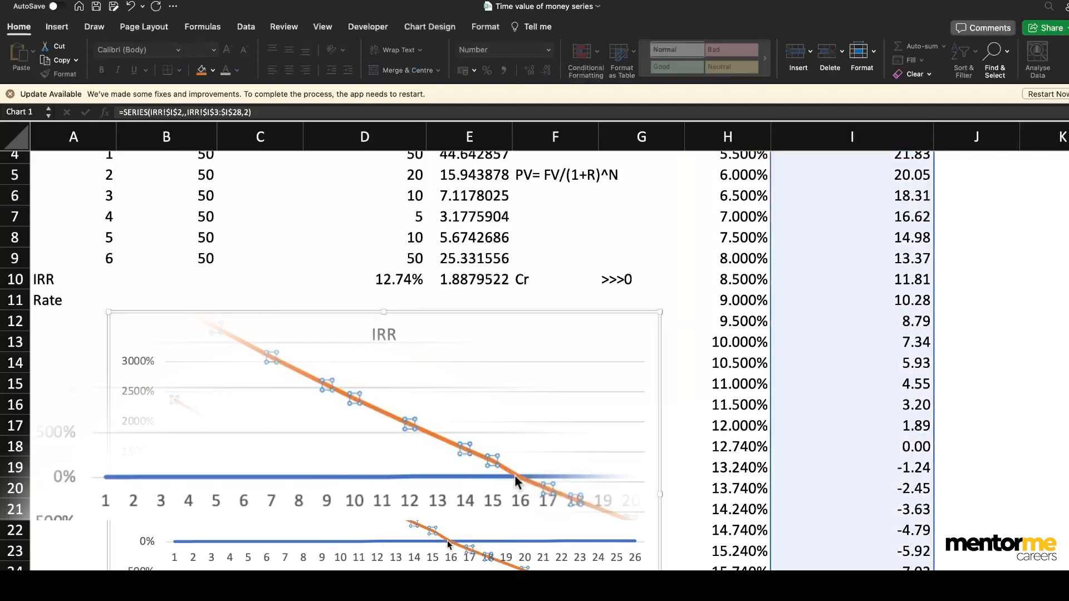
pyautogui.scroll(3, 472, 183)
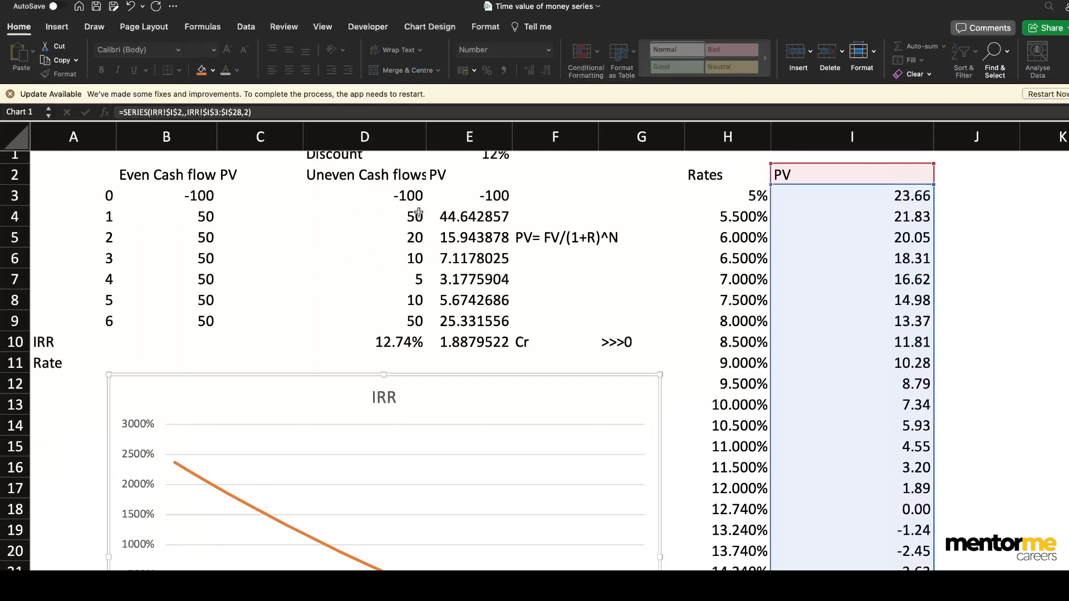
pyautogui.click(396, 339)
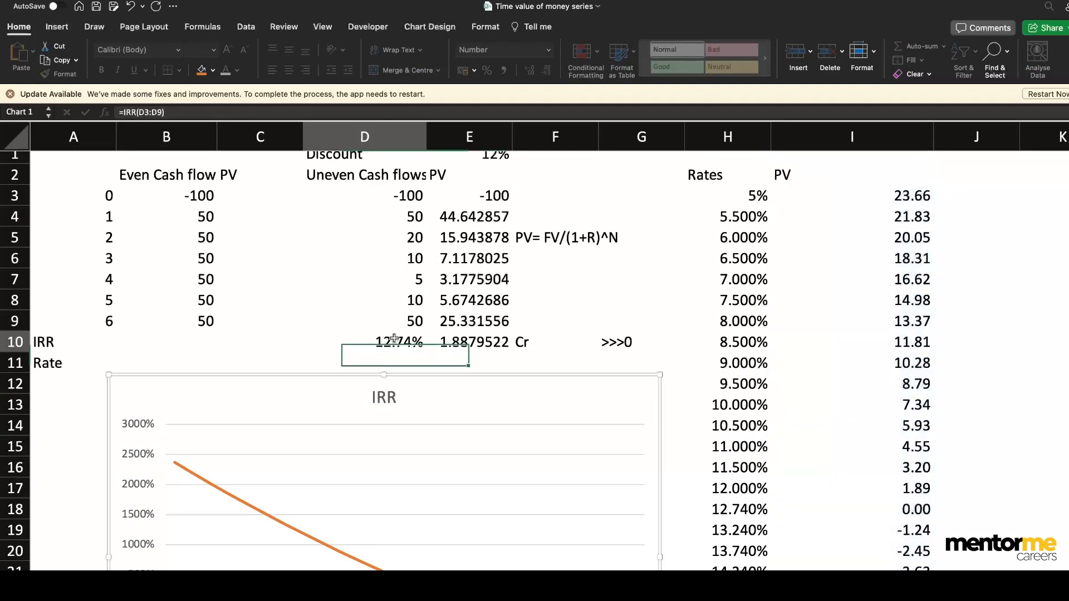
pyautogui.click(409, 215)
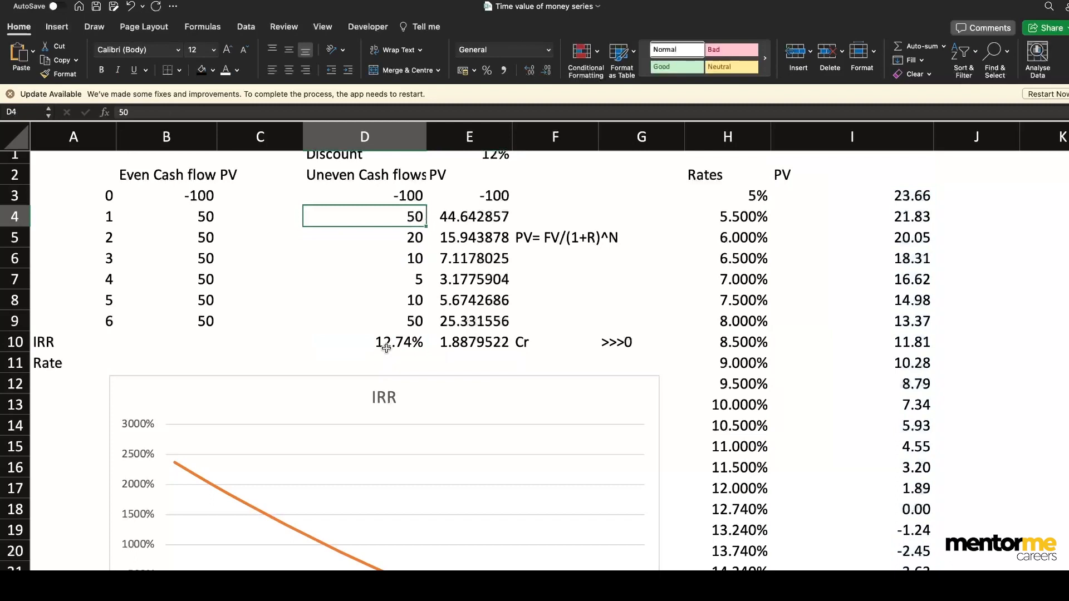
pyautogui.click(405, 238)
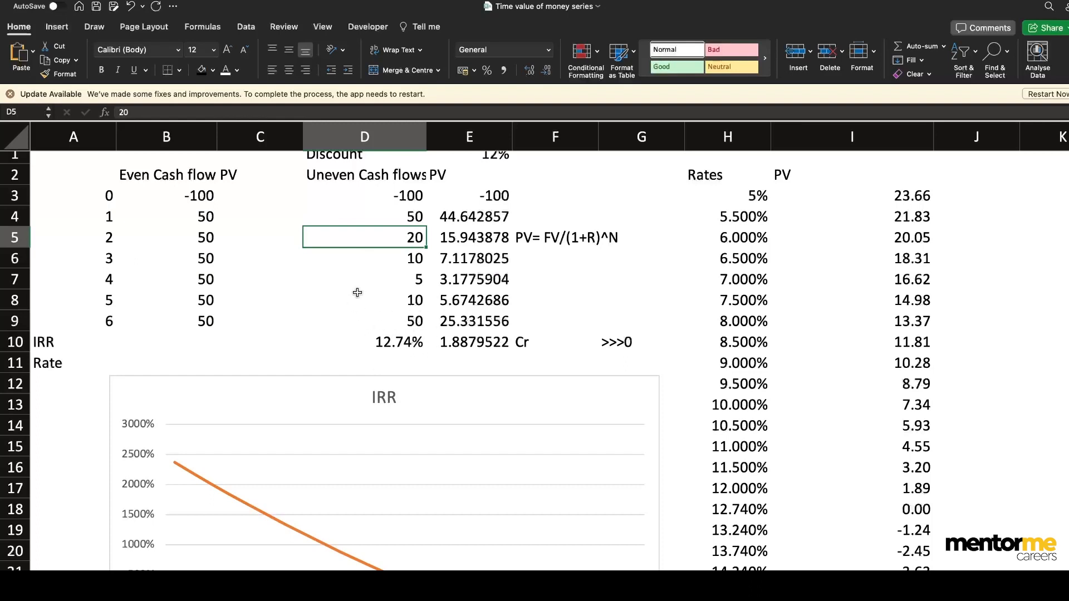
pyautogui.scroll(-3, 399, 381)
pyautogui.scroll(3, 399, 381)
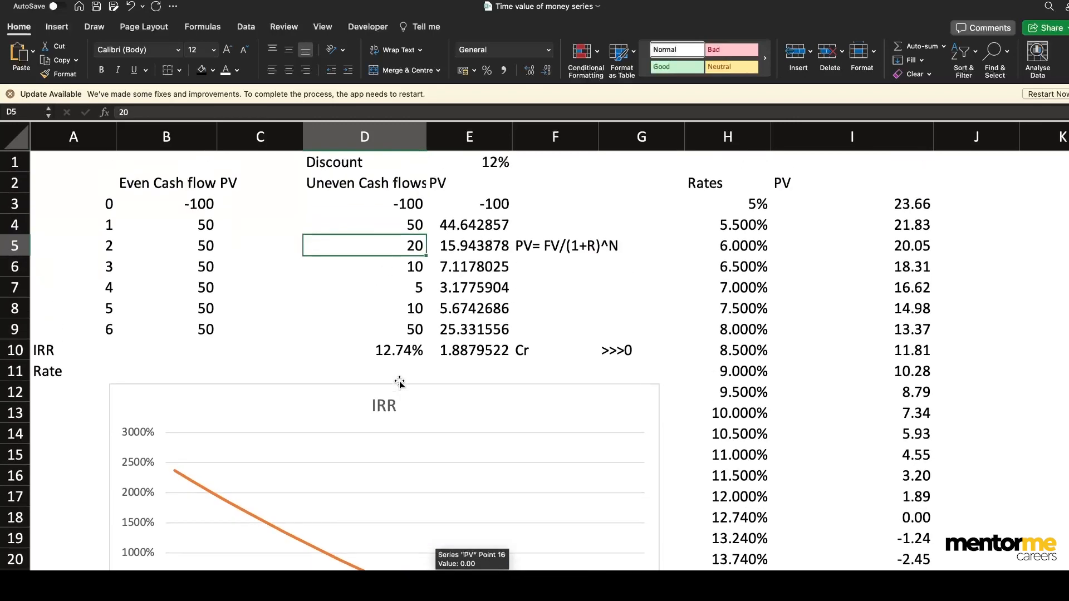